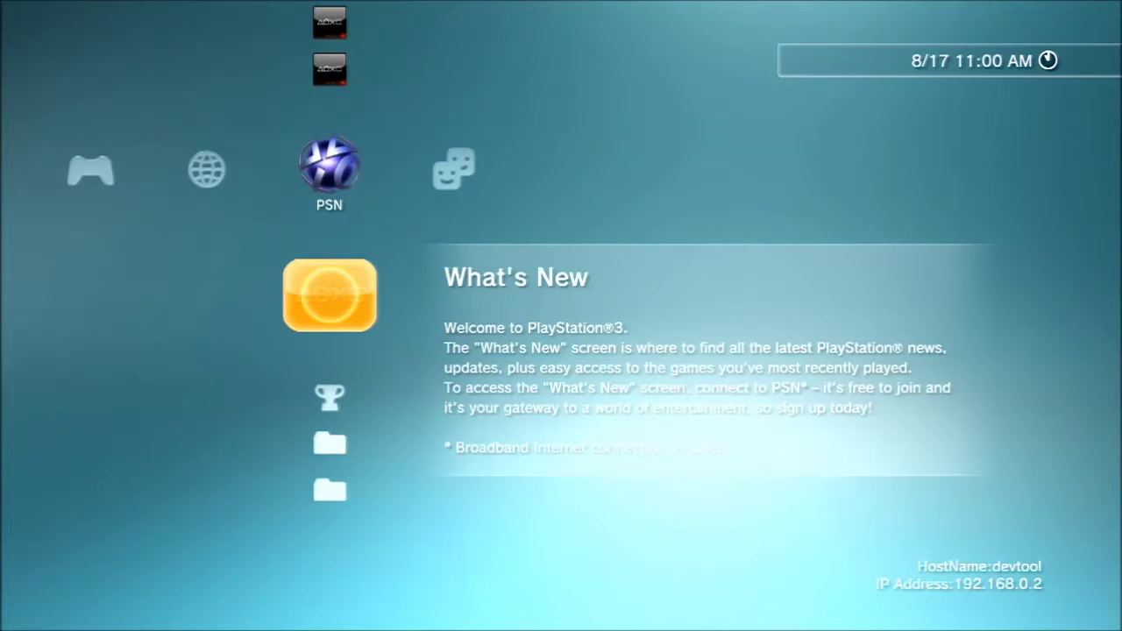
- Examine the Game category's entries up to PS Vita System Application Utility, including the contents of Saved Data Utility (PS3)
key(Left)
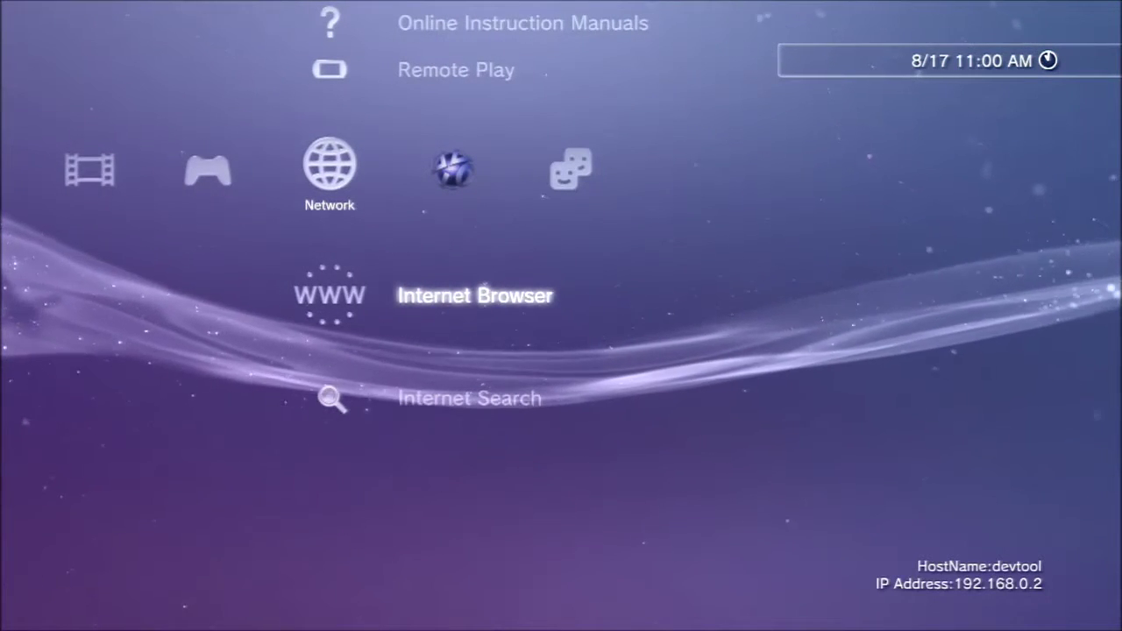
key(Up)
key(Left)
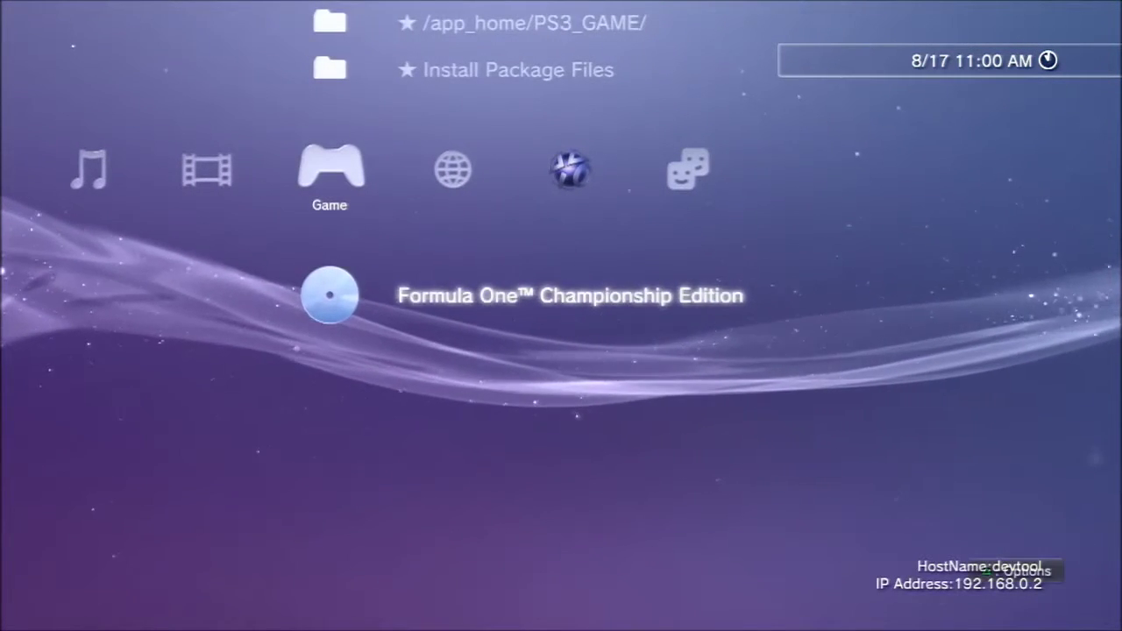
key(Up)
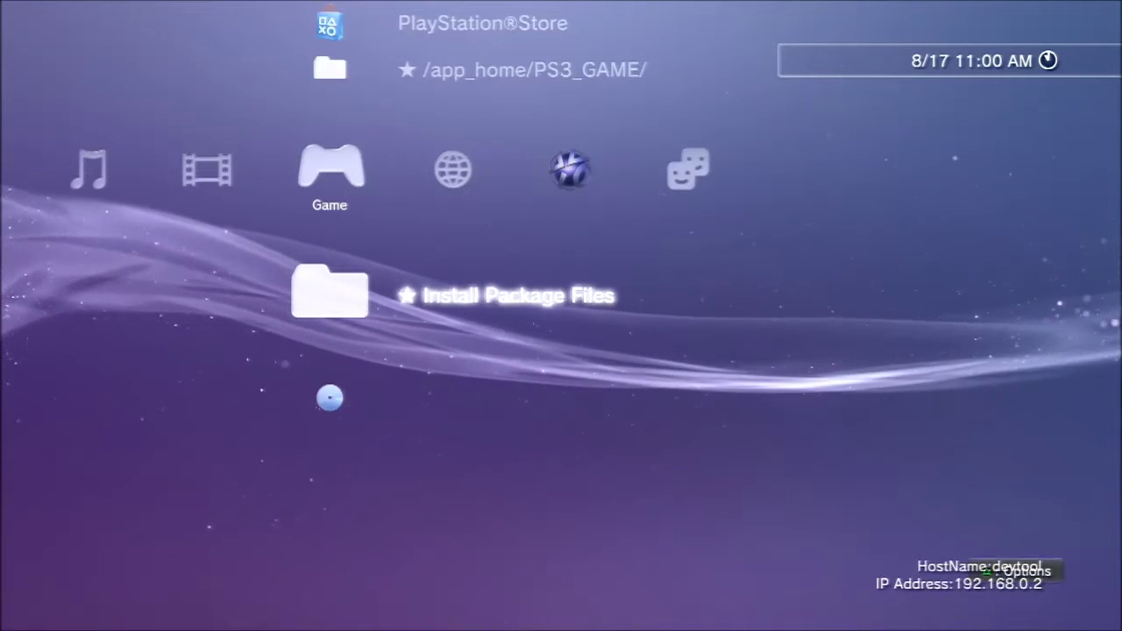
key(Up)
key(Up)
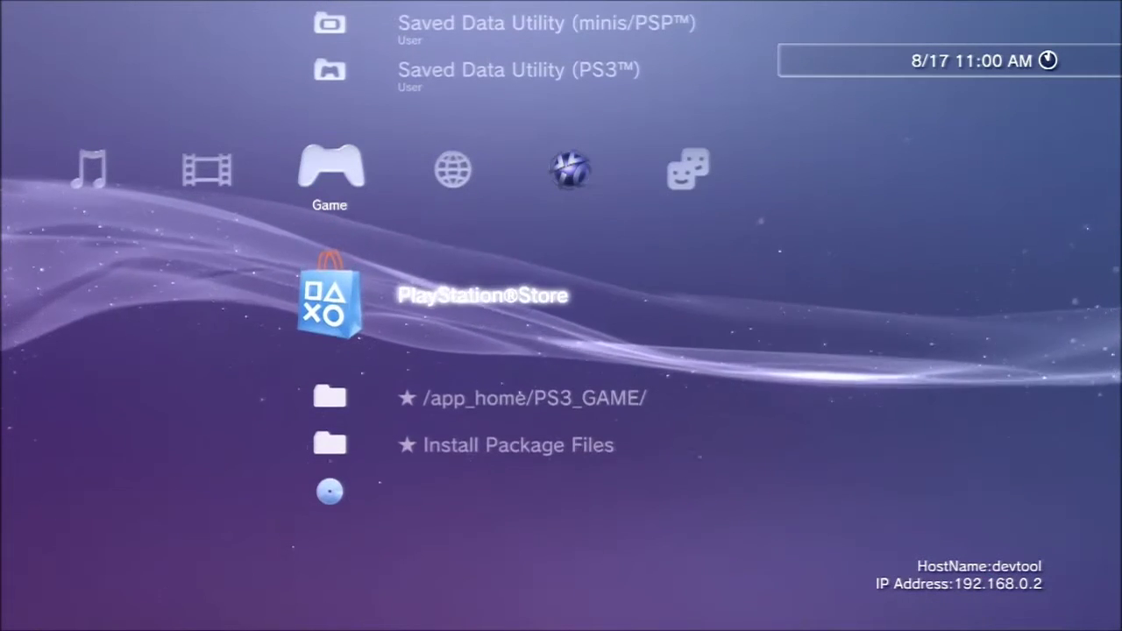
key(Up)
key(Return)
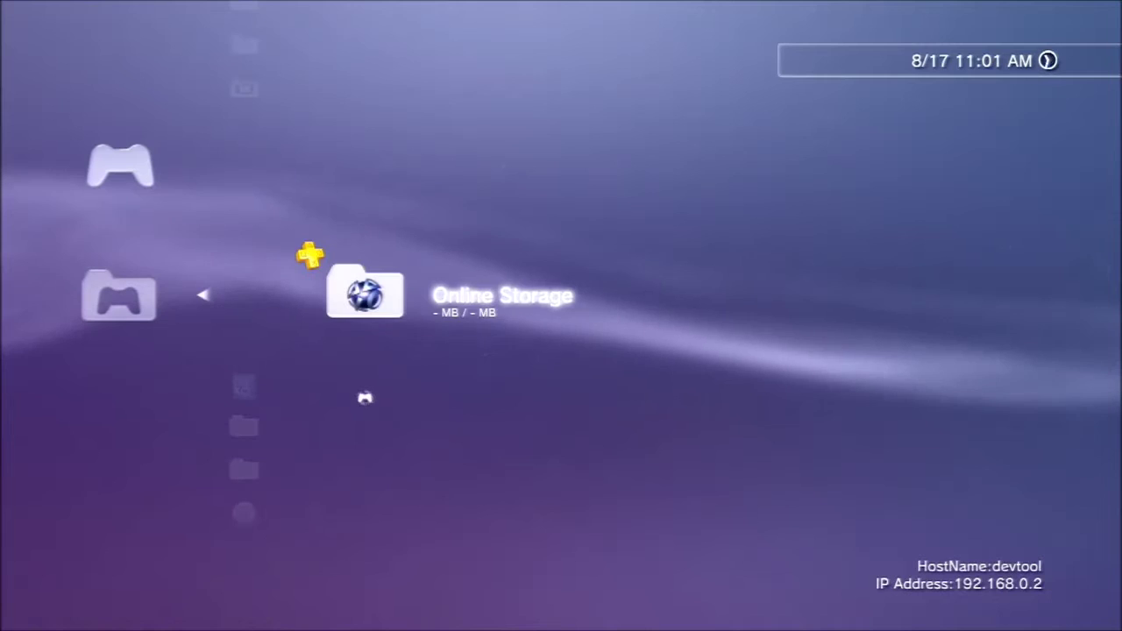
key(Escape)
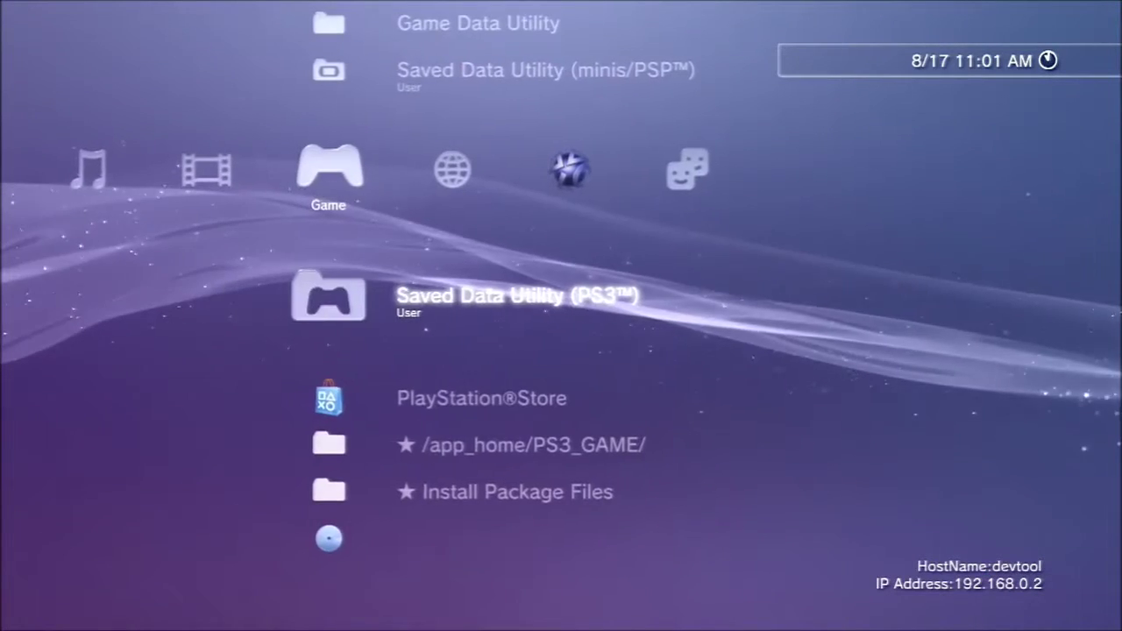
key(Up)
key(Up)
key(Up)
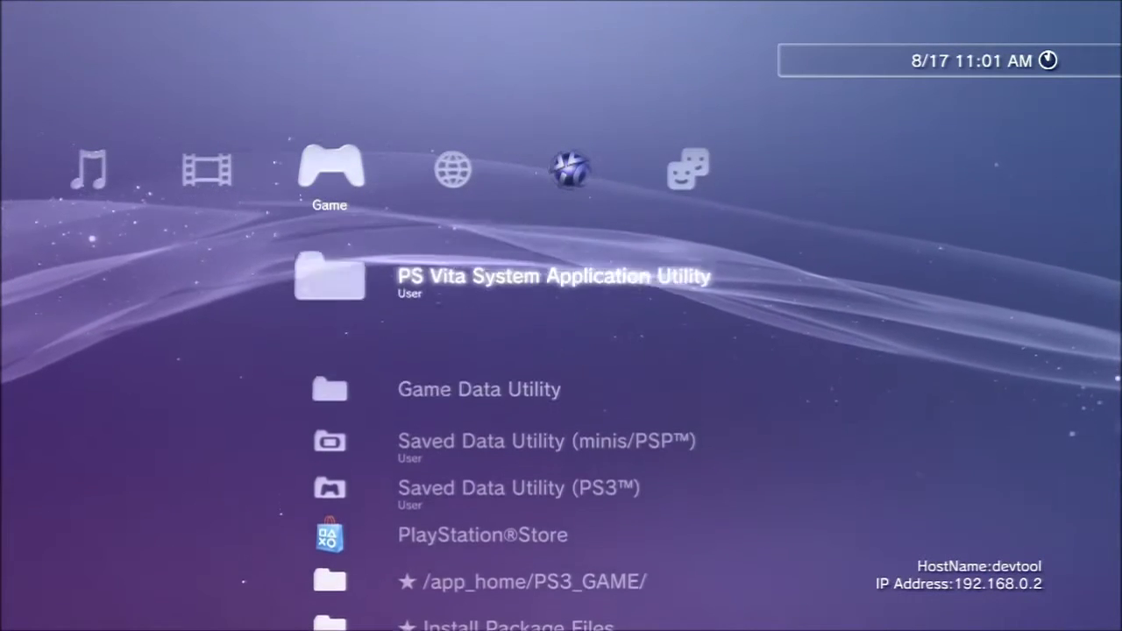
- Open the debug settings list in the Settings category, past Network Settings
key(Left)
key(Left)
key(Left)
key(Left)
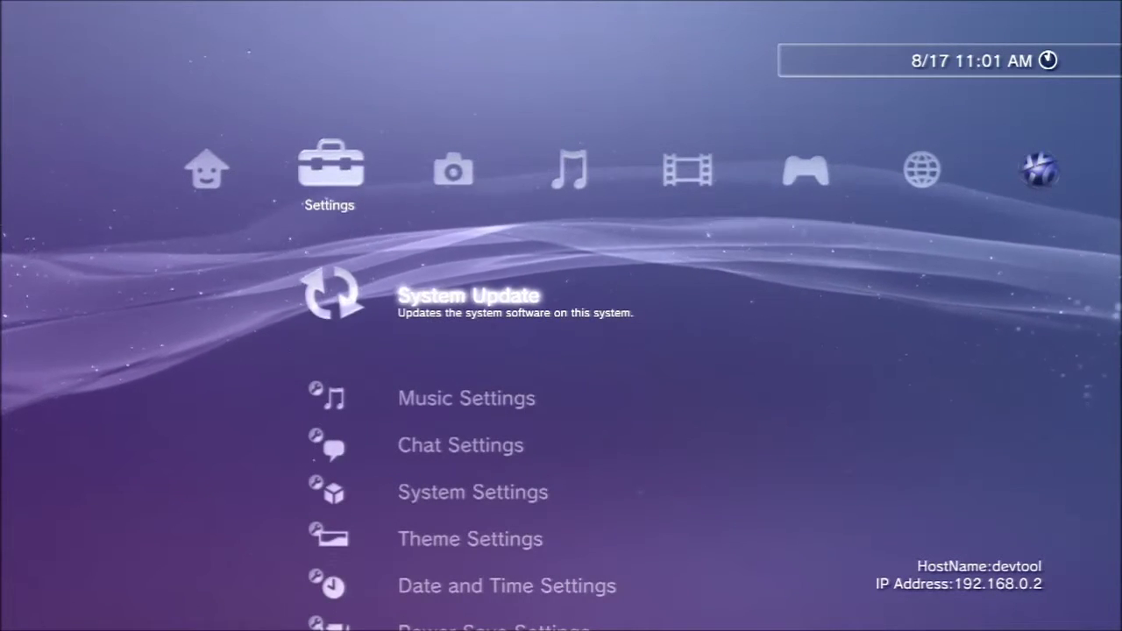
key(Left)
key(Right)
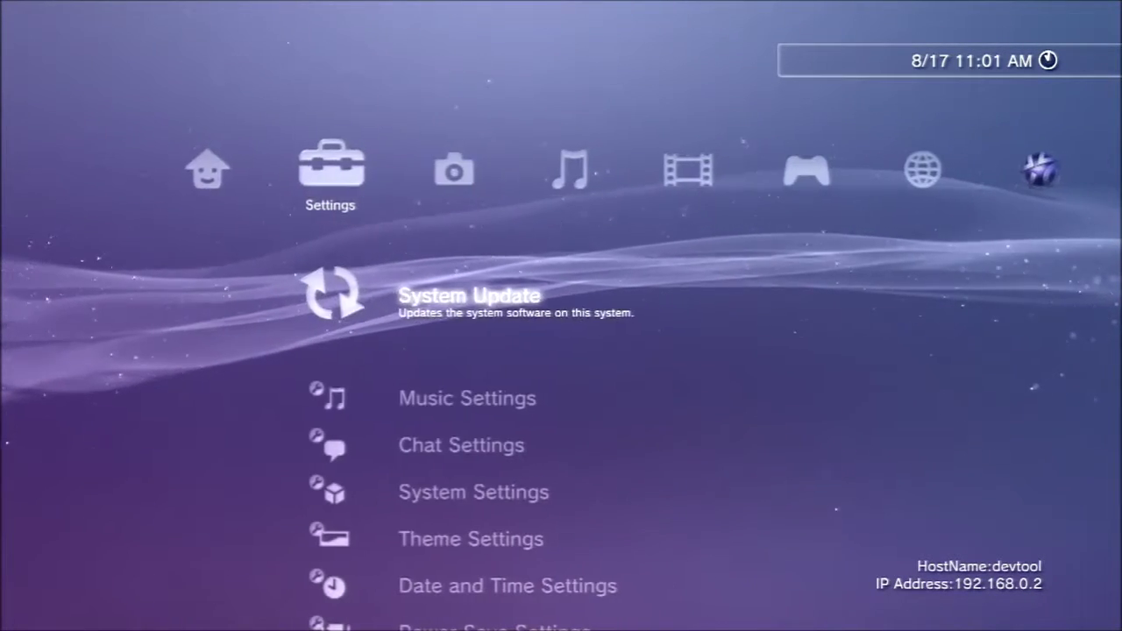
key(Down)
key(Down)
key(Down)
key(Down)
key(Down)
key(Down)
key(Down)
key(Down)
key(Down)
key(Down)
key(Down)
key(Down)
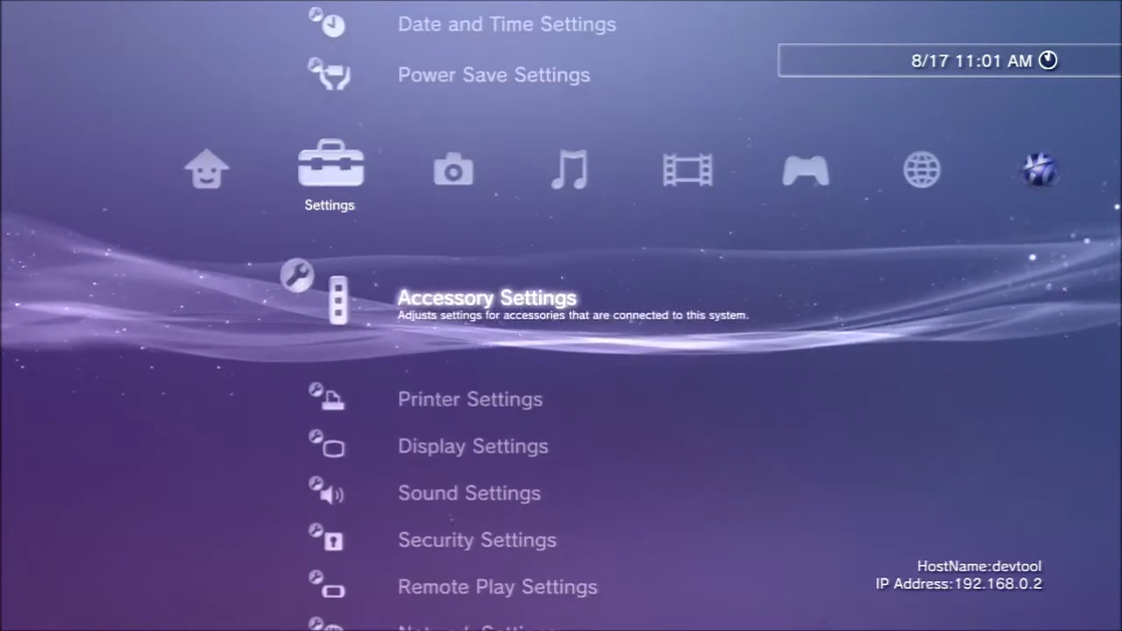
key(Down)
key(Down)
key(Return)
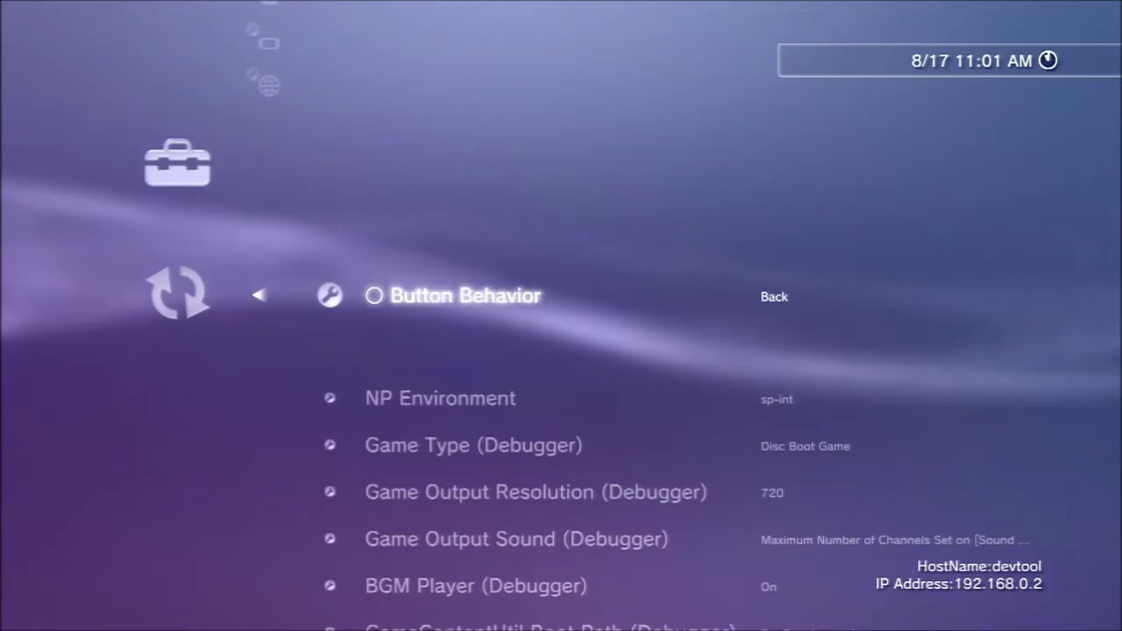
- Review the options of Game Type (Debugger) and Game Output Resolution (Debugger), choosing Disc Boot Game and 720
key(Down)
key(Down)
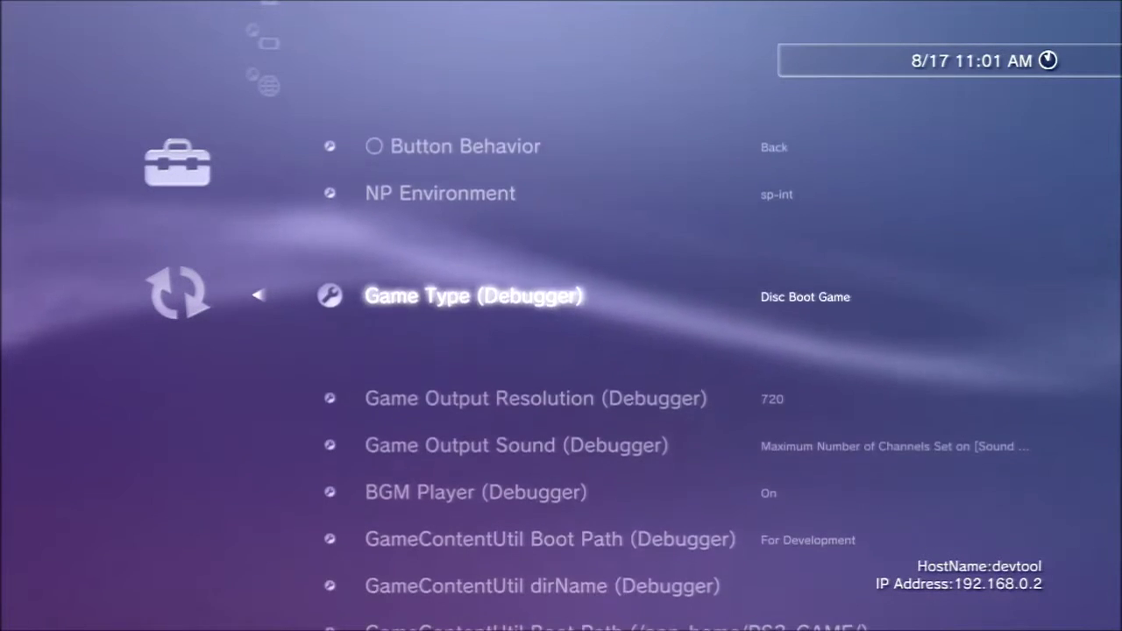
key(Return)
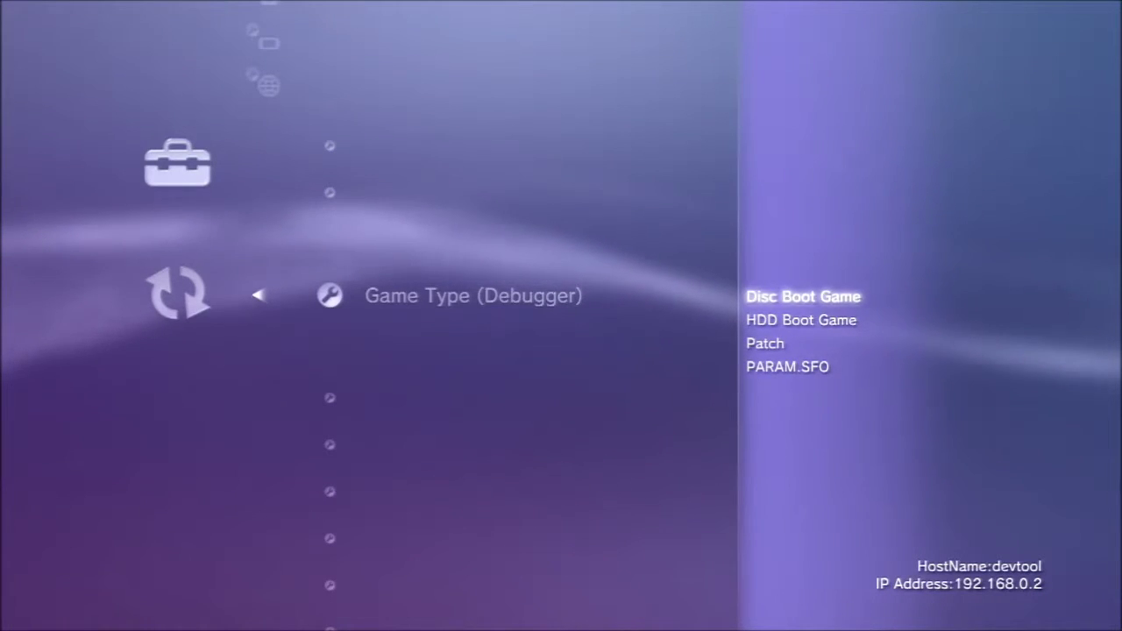
key(Return)
key(Down)
key(Return)
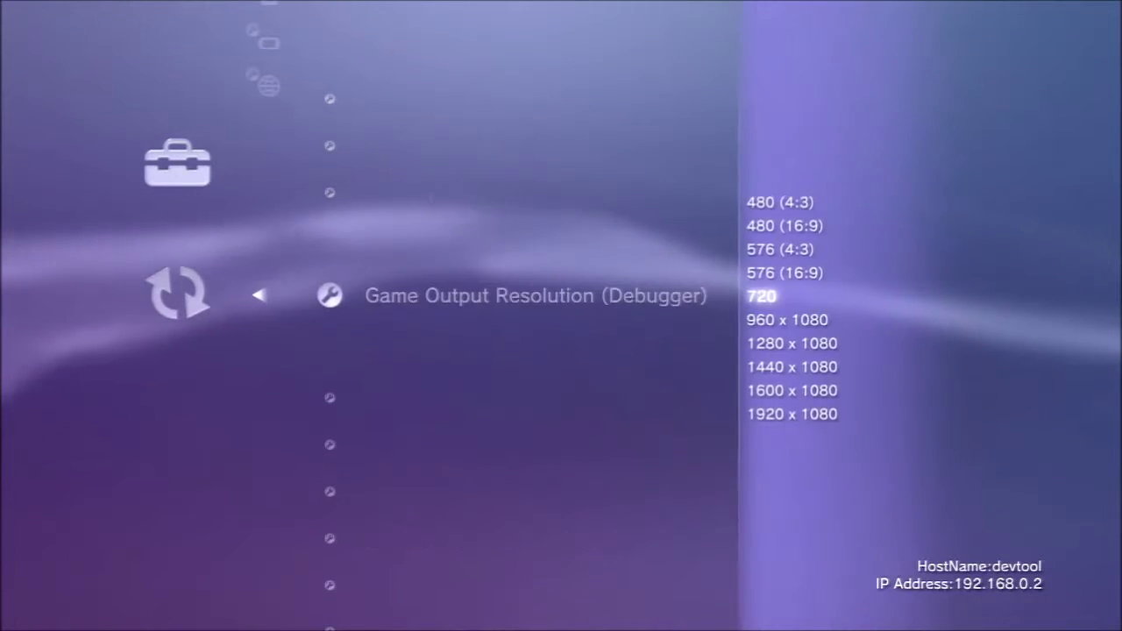
key(Return)
- Review the Game Output Sound (Debugger) channel options, and check GameContentUtil Boot Path (/app_home/PS3_GAME/)
key(Down)
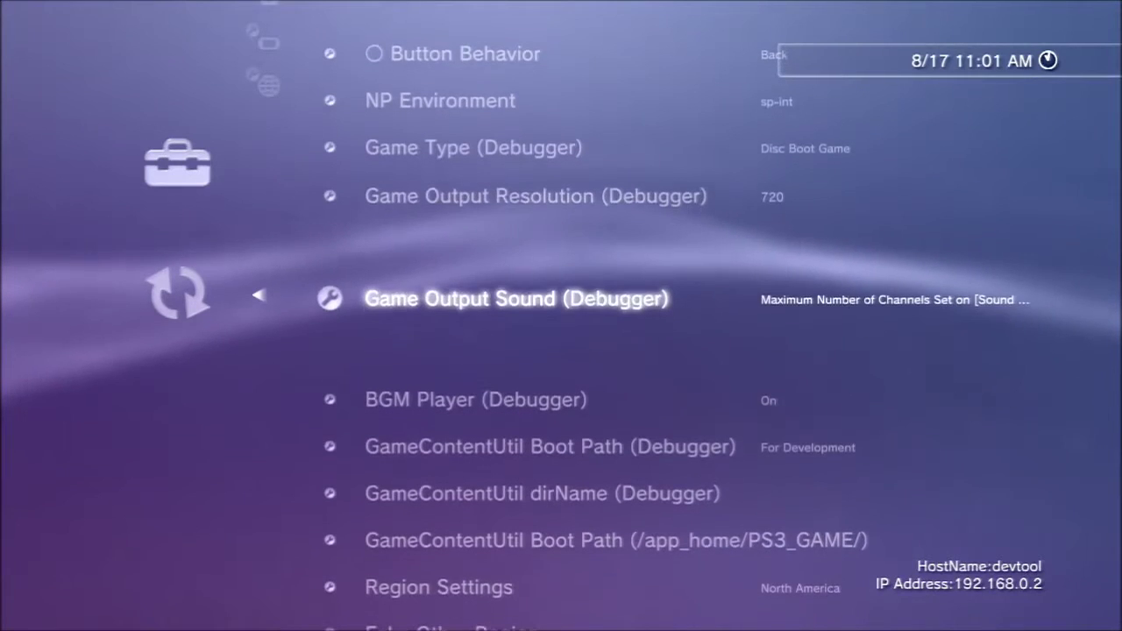
key(Return)
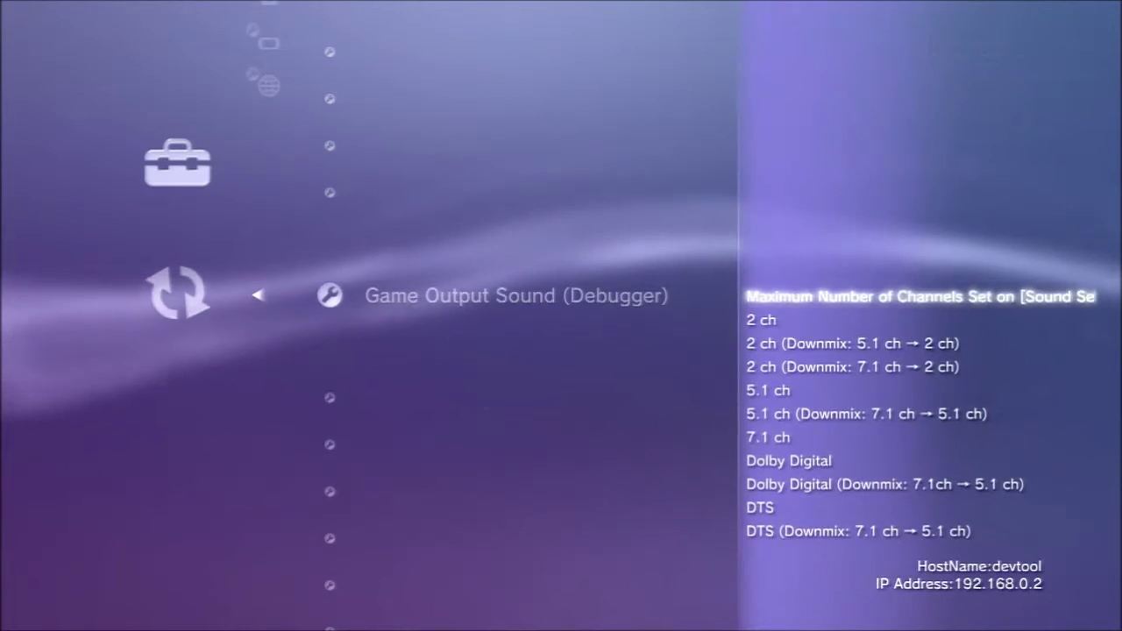
key(Return)
key(Down)
key(Down)
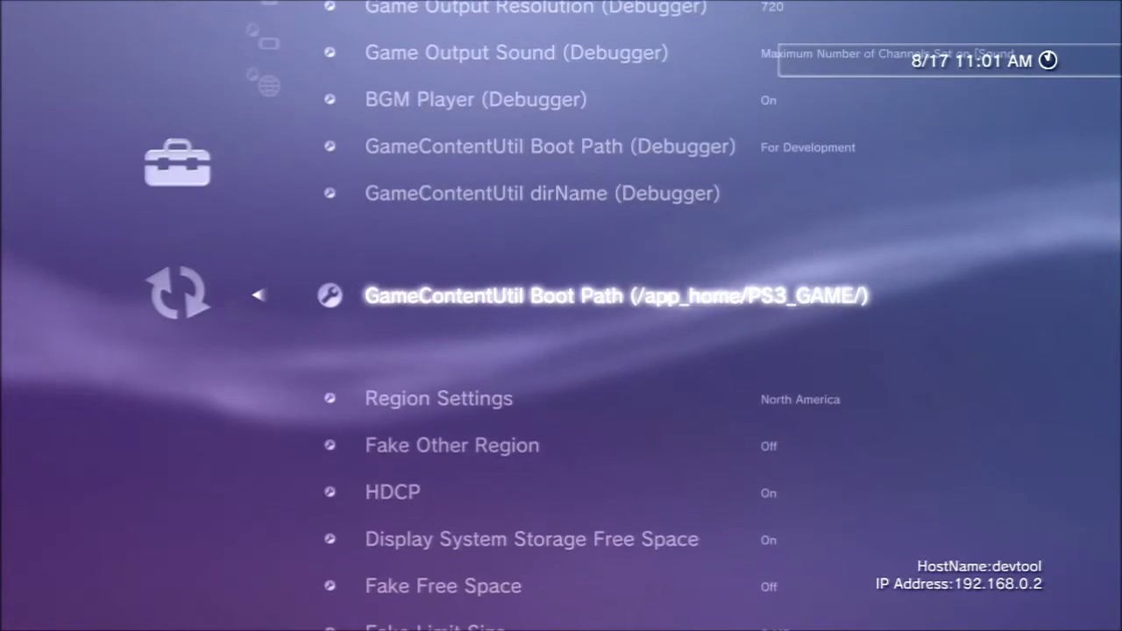
key(Return)
key(Return)
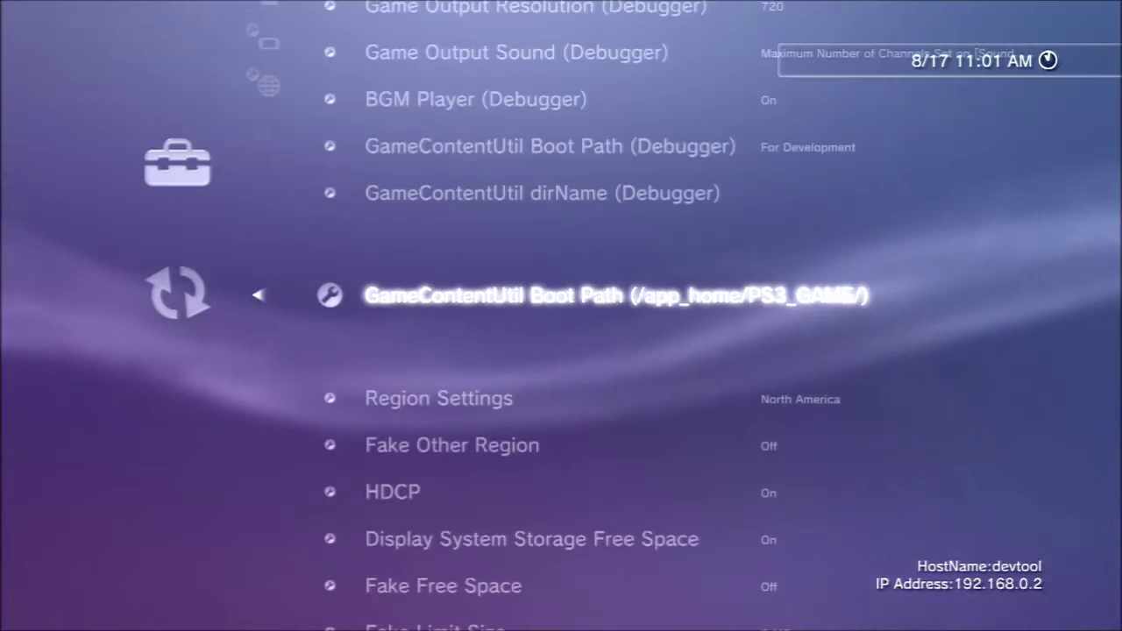
- Review the Region Settings options, choosing North America, and check the Fake Other Region options
key(Down)
key(Return)
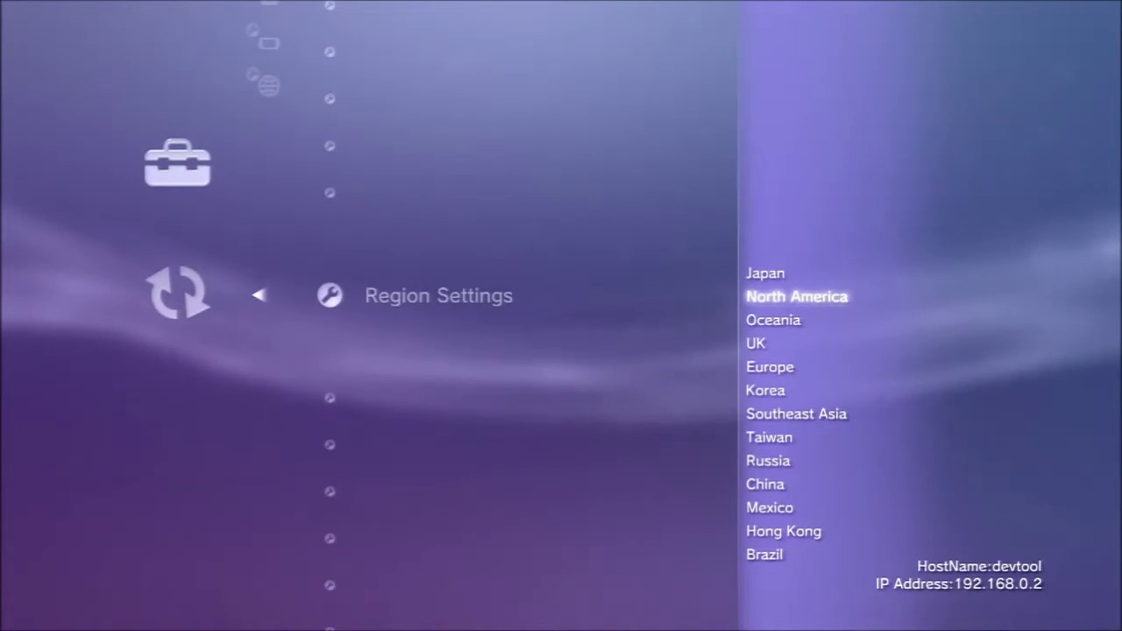
key(Return)
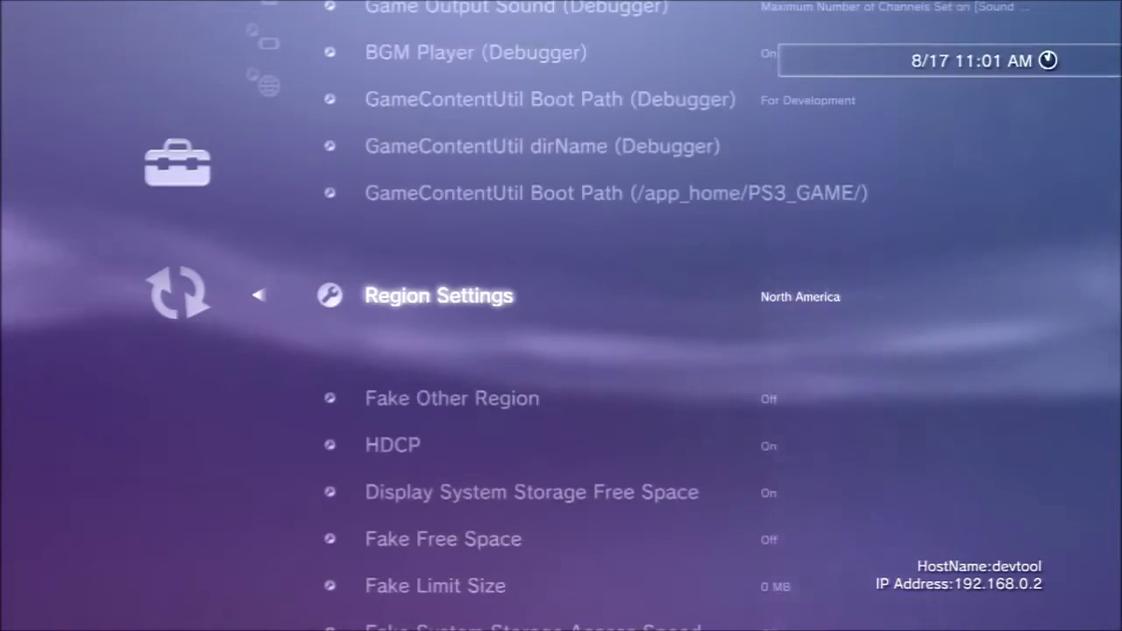
key(Down)
key(Return)
key(Return)
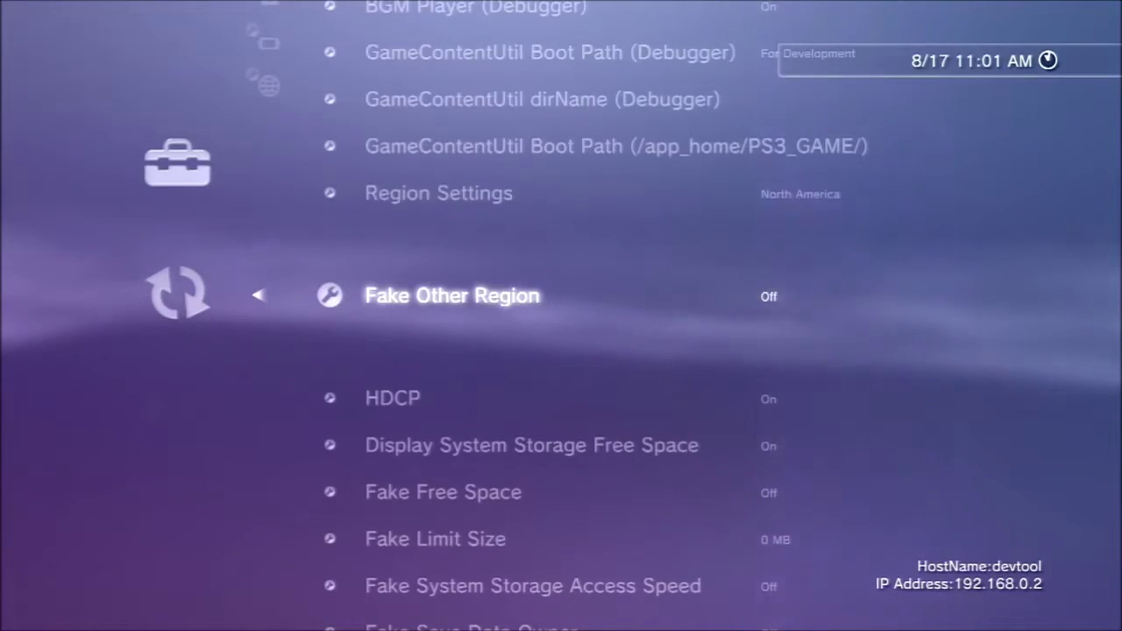
- Examine the debug entries from HDCP to Release Check Mode, and choose Development Mode among the Release Check Mode options
key(Down)
key(Down)
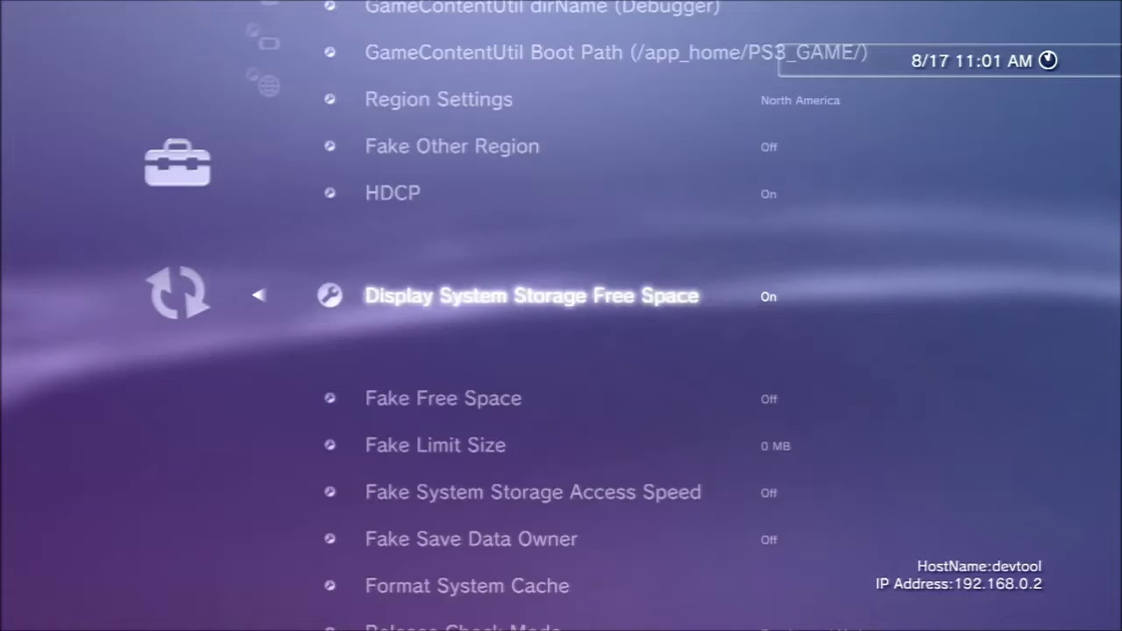
key(Down)
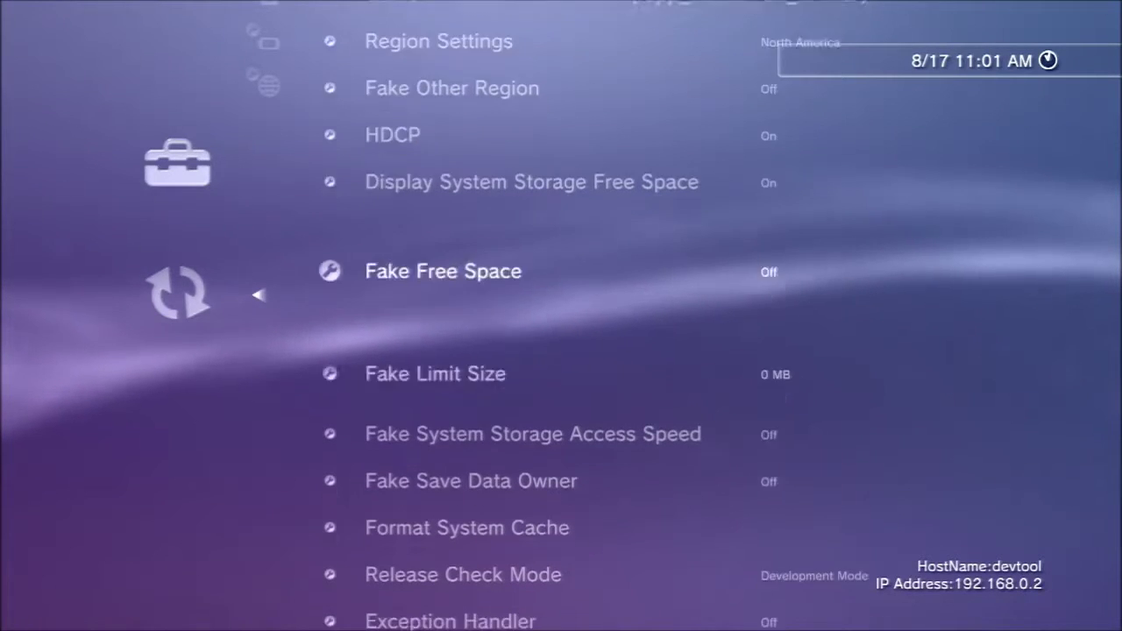
key(Down)
key(Down)
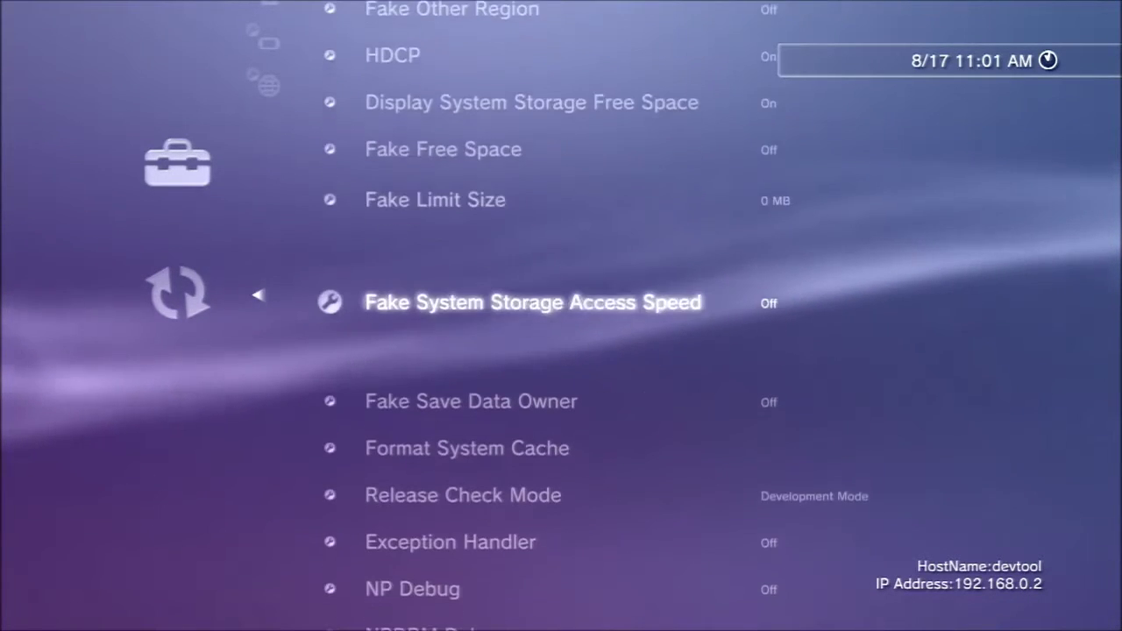
key(Down)
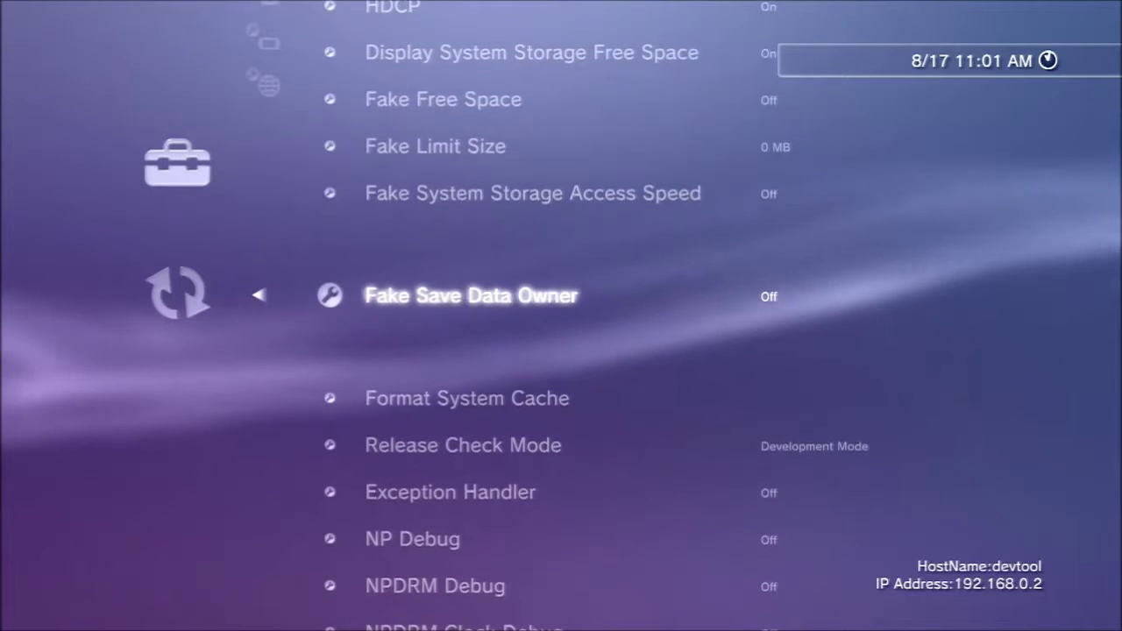
key(Down)
key(Down)
key(Return)
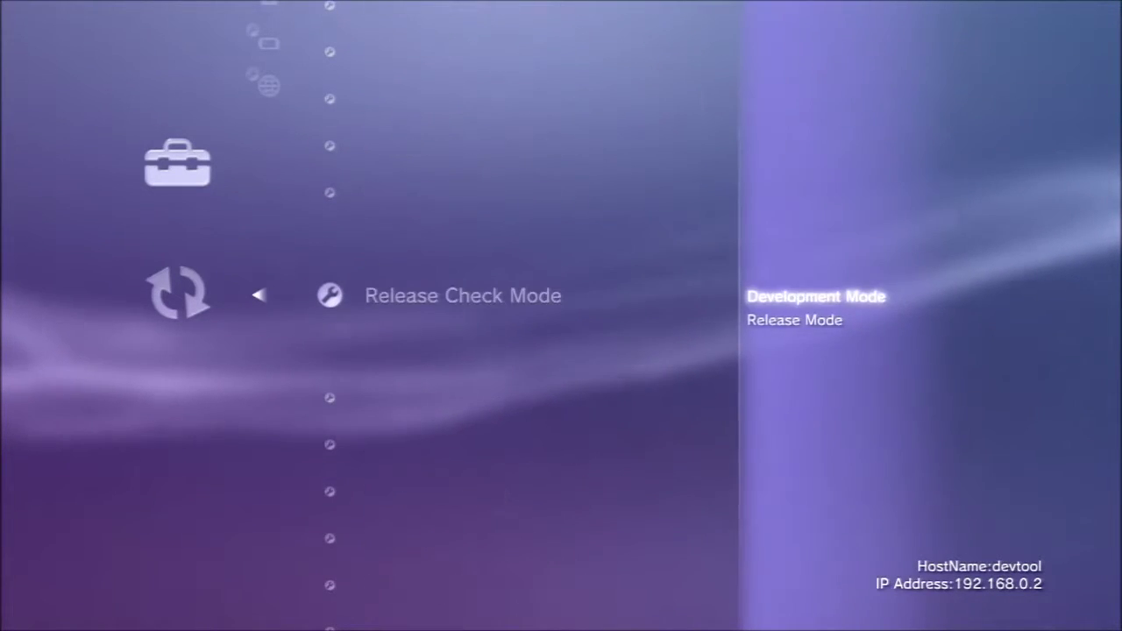
key(Return)
- Examine the debug entries from Exception Handler to Service ID, opening Service ID and leaving it without a change
key(Down)
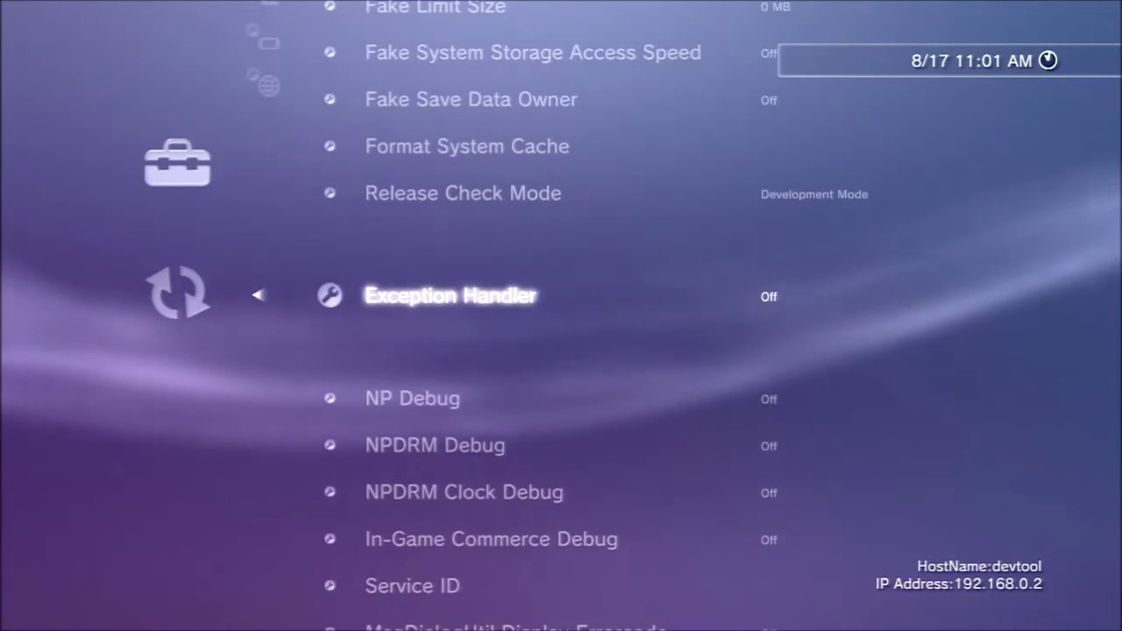
key(Down)
key(Down)
key(Down)
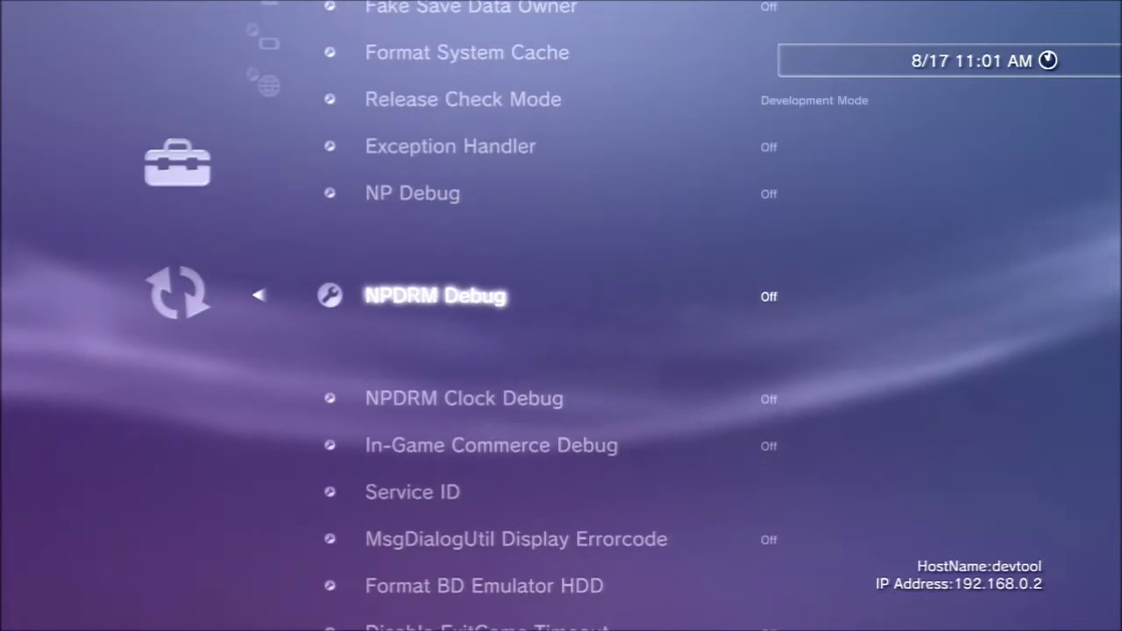
key(Down)
key(Down)
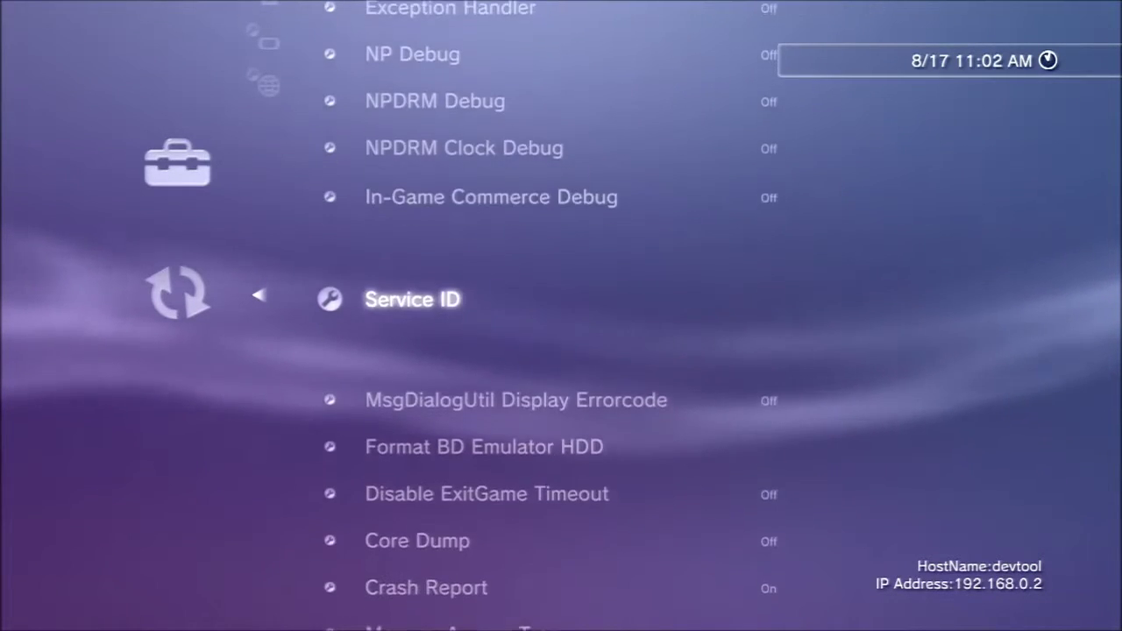
key(Return)
key(Escape)
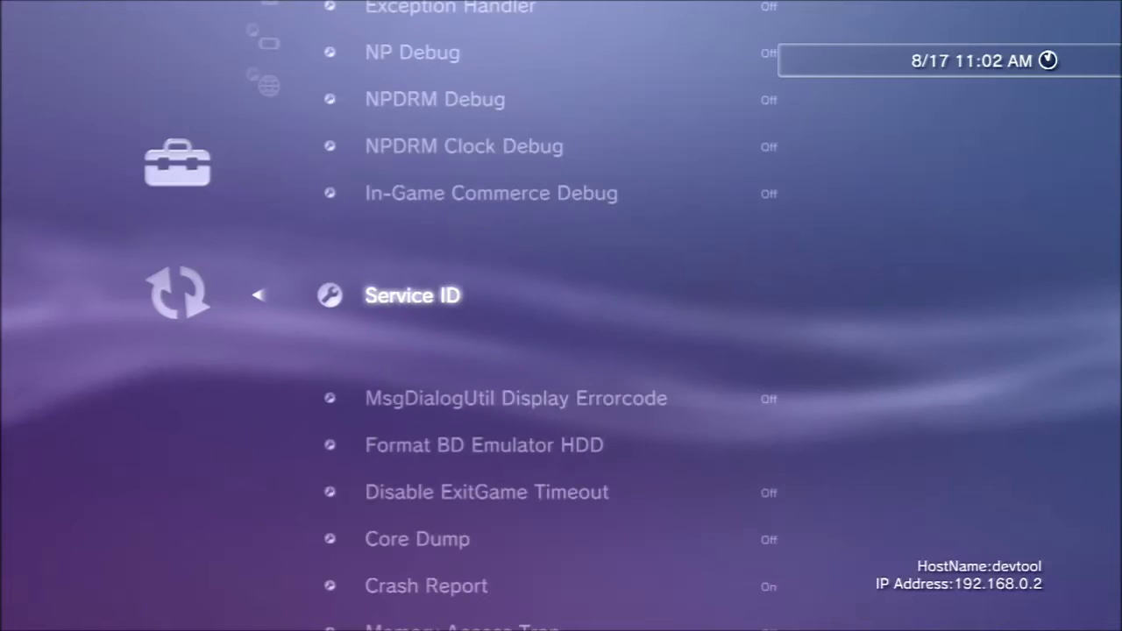
- Look at the Format BD Emulator HDD function and back out without formatting
key(Down)
key(Down)
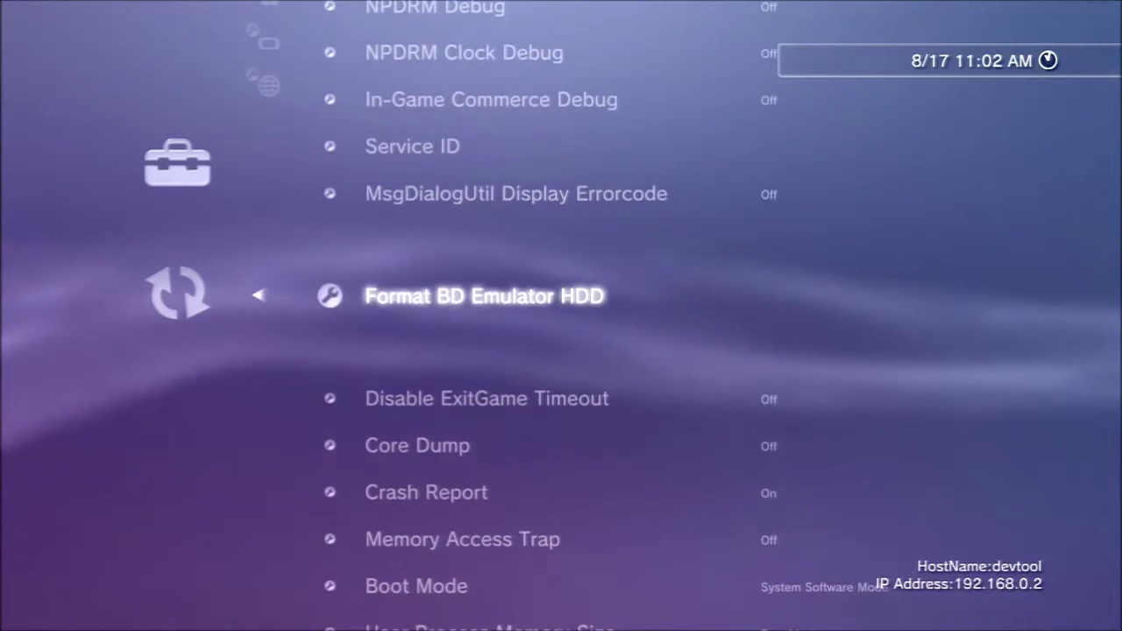
key(Return)
key(Escape)
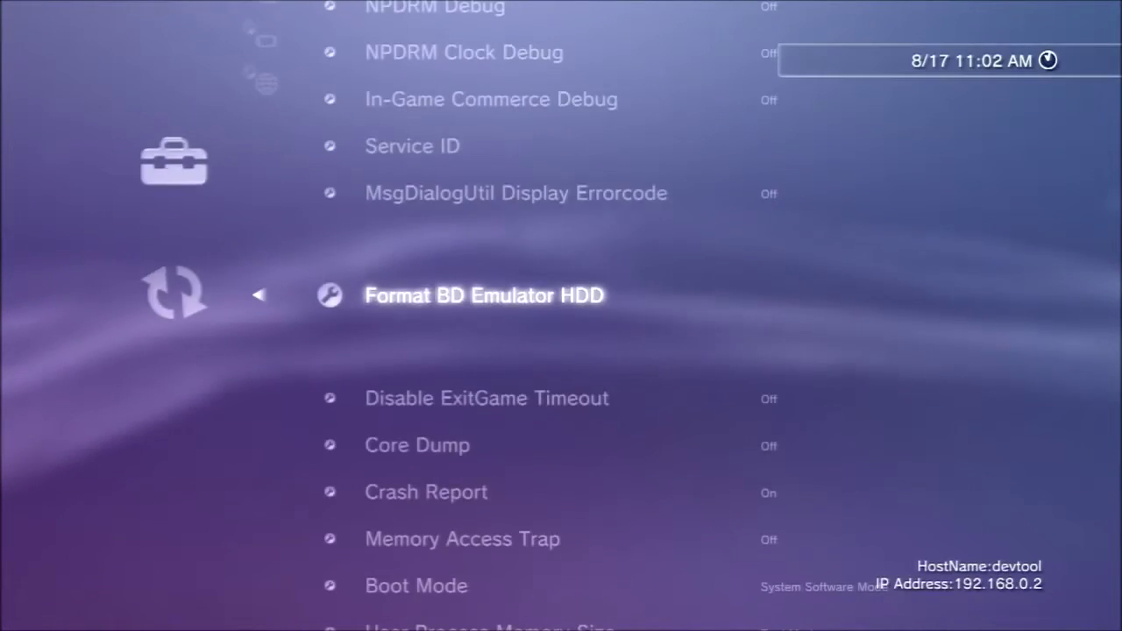
- Examine the debug entries from Disable ExitGame Timeout to Blu-ray Disc Access, checking the User Process Memory Size options
key(Down)
key(Down)
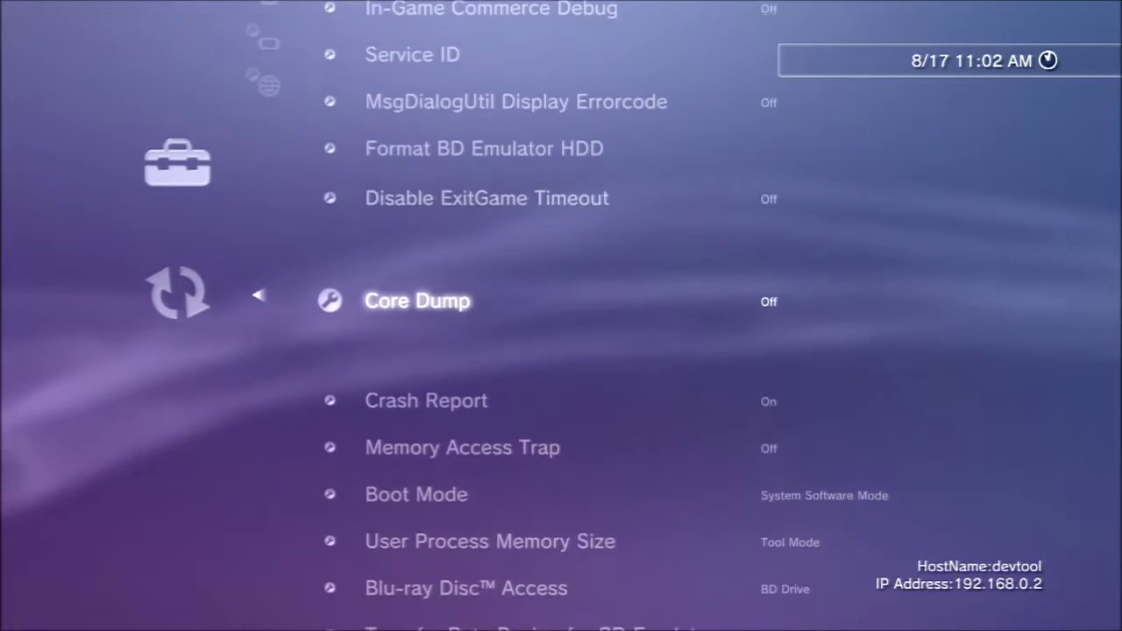
key(Down)
key(Down)
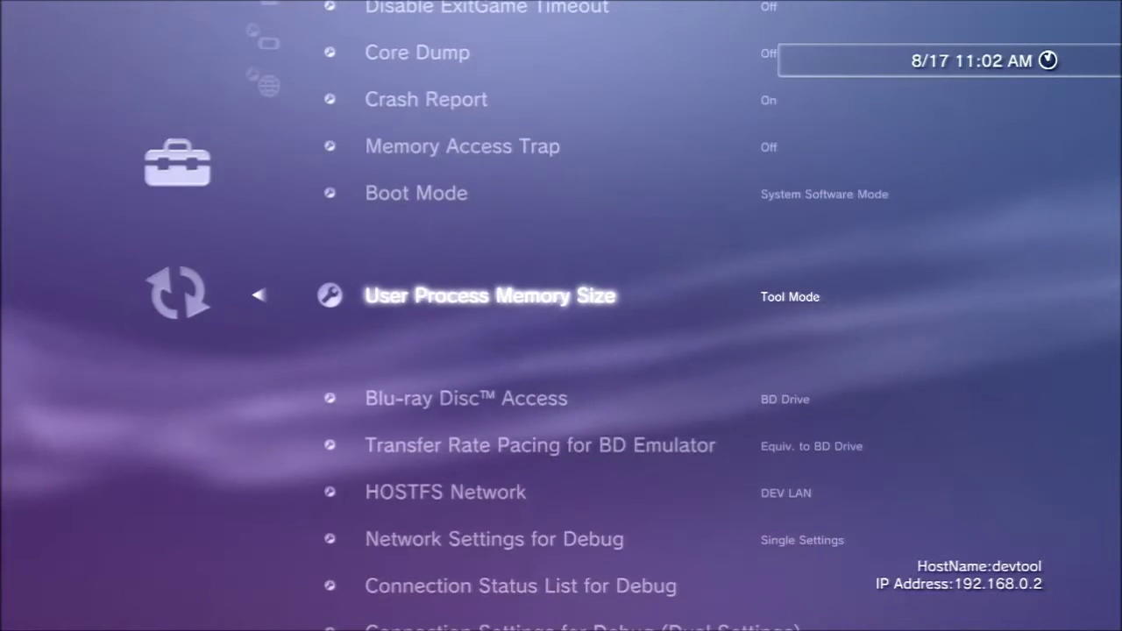
key(Return)
key(Return)
key(Down)
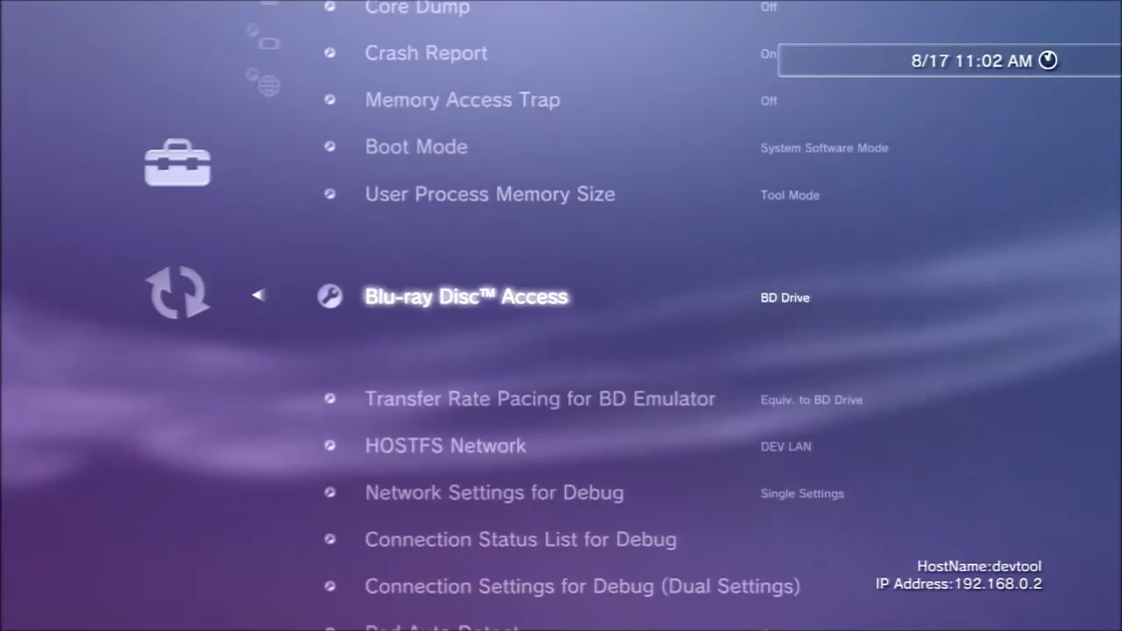
- Examine the Blu-ray Disc Access, HOSTFS Network and Network Settings for Debug entries, checking their options without changing them
key(Return)
key(Return)
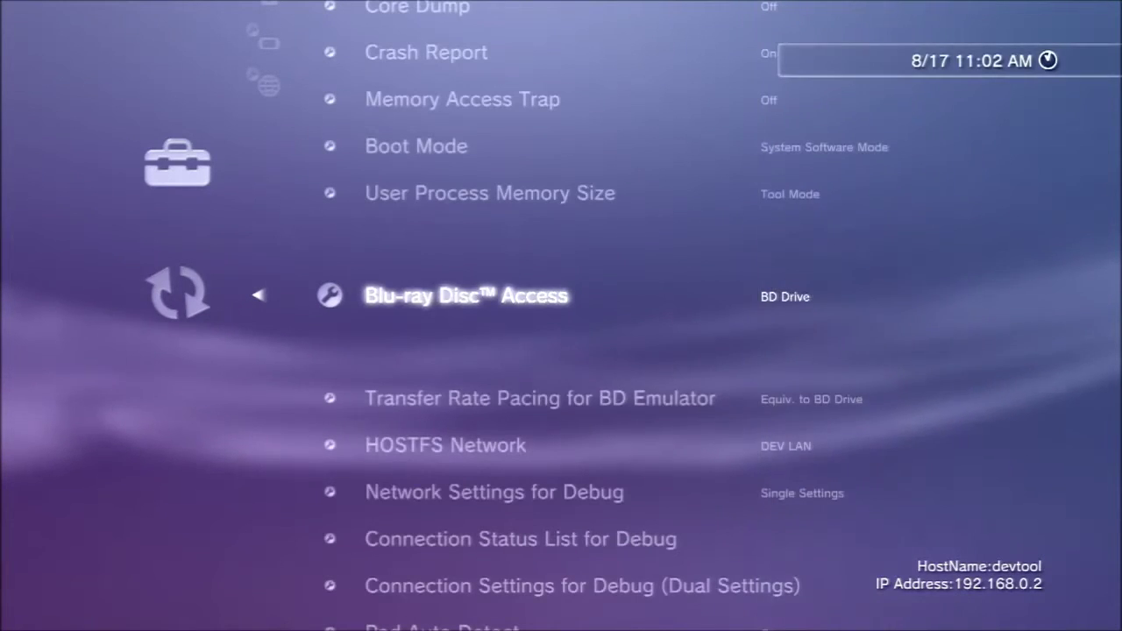
key(Down)
key(Down)
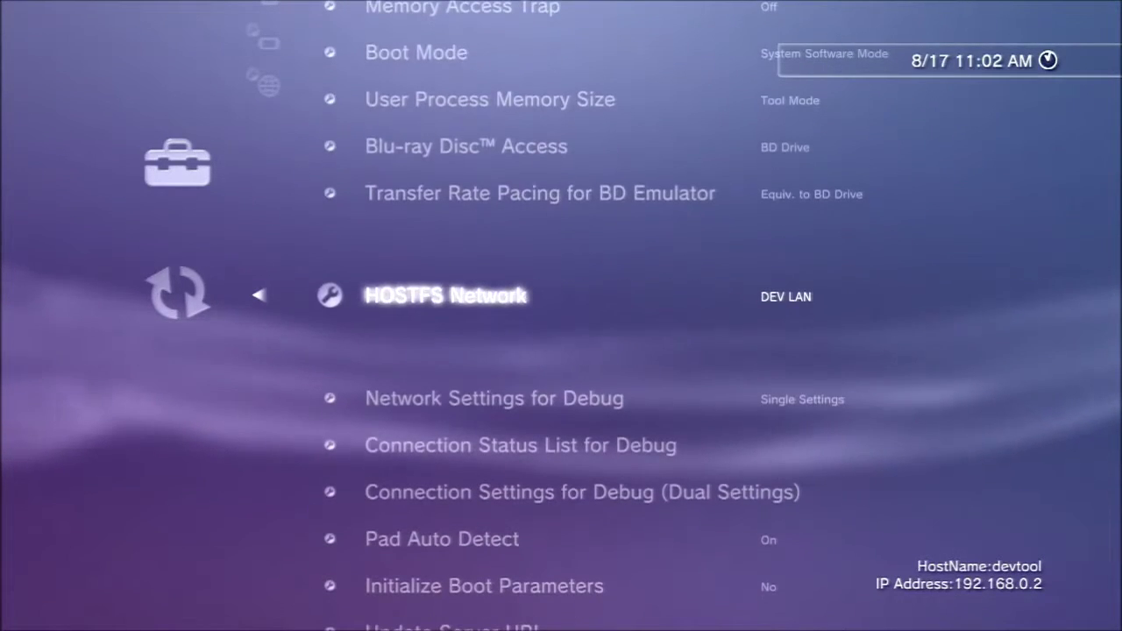
key(Return)
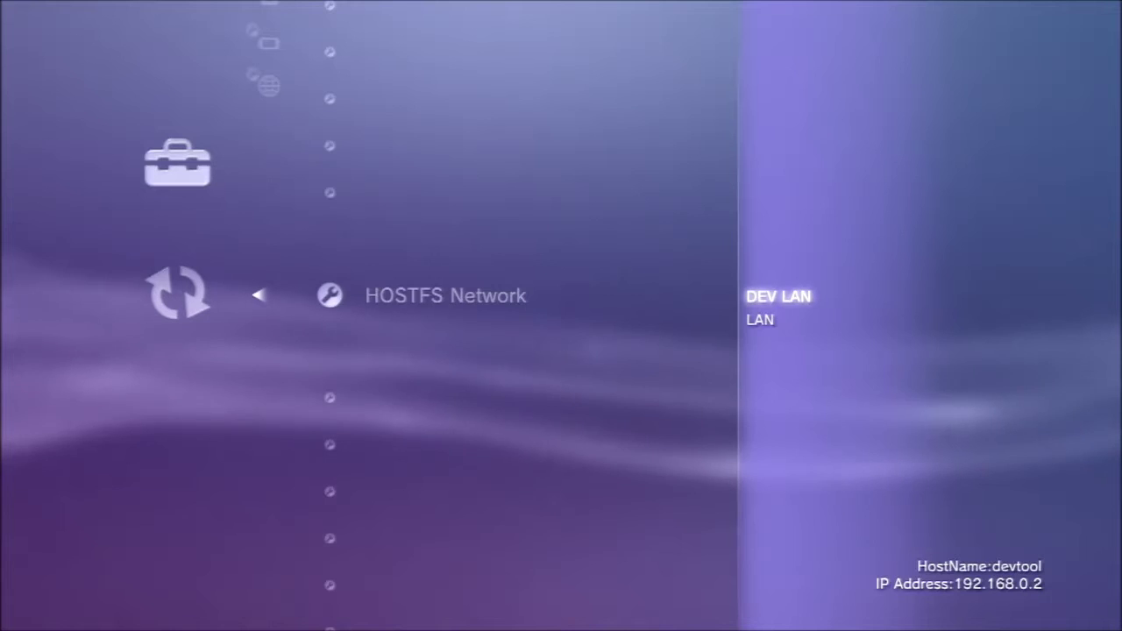
key(Return)
key(Down)
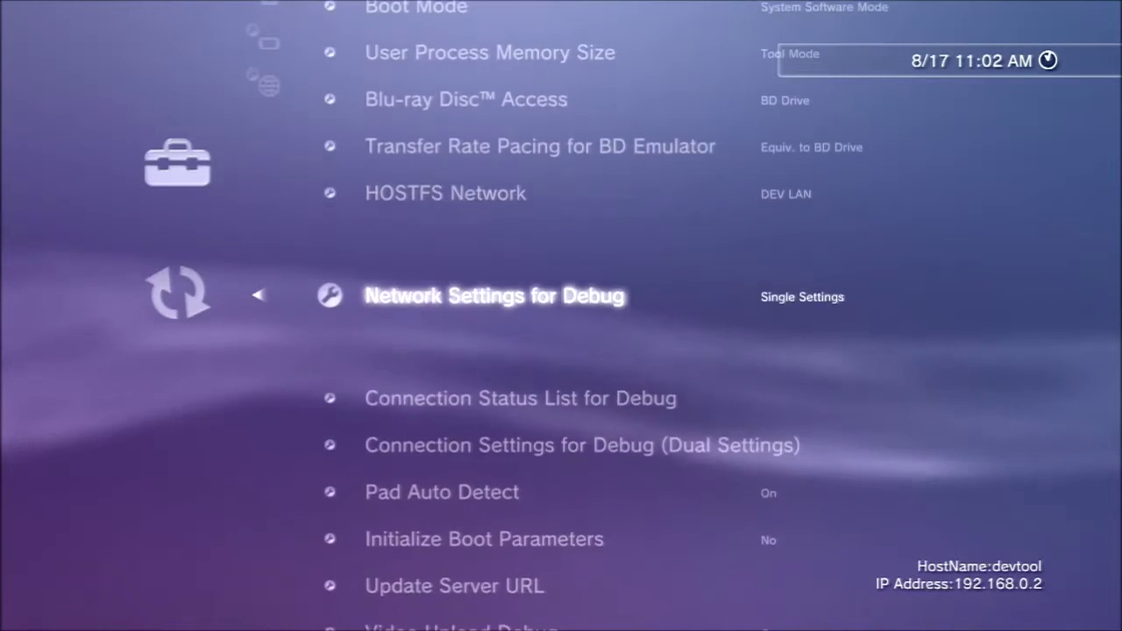
key(Return)
key(Return)
- View the Connection Status List for Debug and return to the debug entries
key(Down)
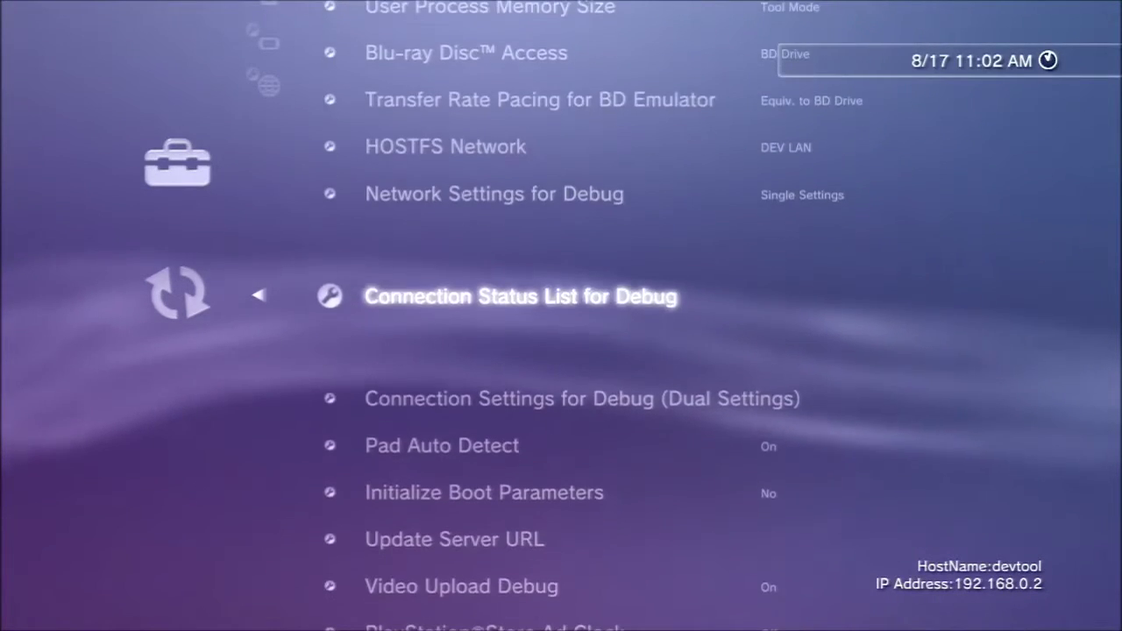
key(Return)
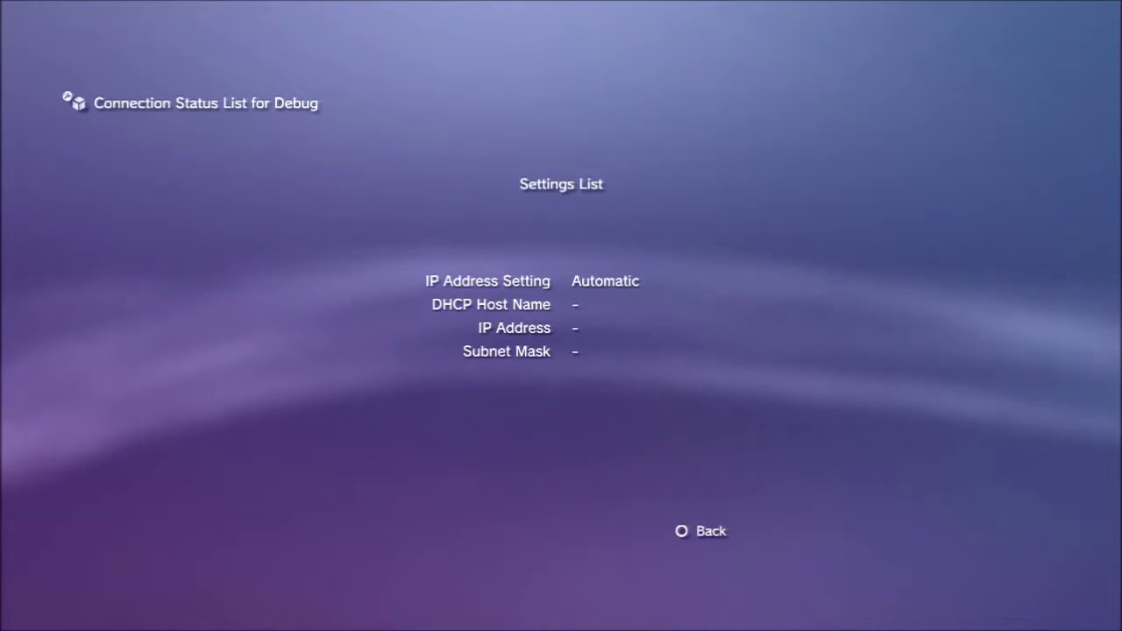
key(Escape)
key(Down)
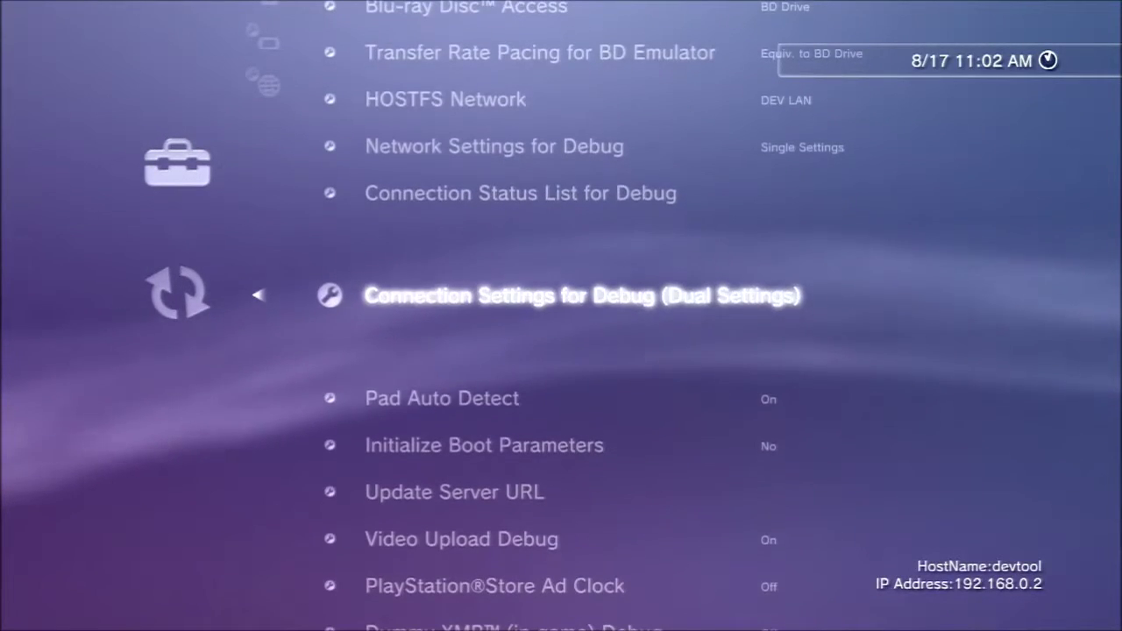
- Examine the debug entries from Pad Auto Detect to Update Server URL, opening Update Server URL and leaving it without entering an address
key(Down)
key(Down)
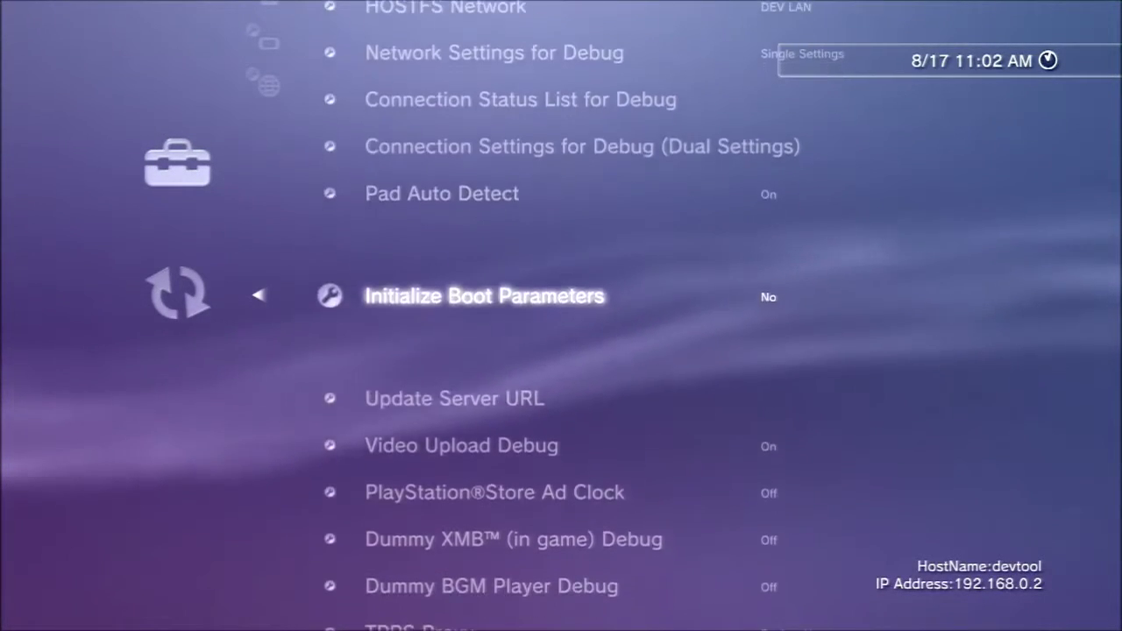
key(Down)
key(Return)
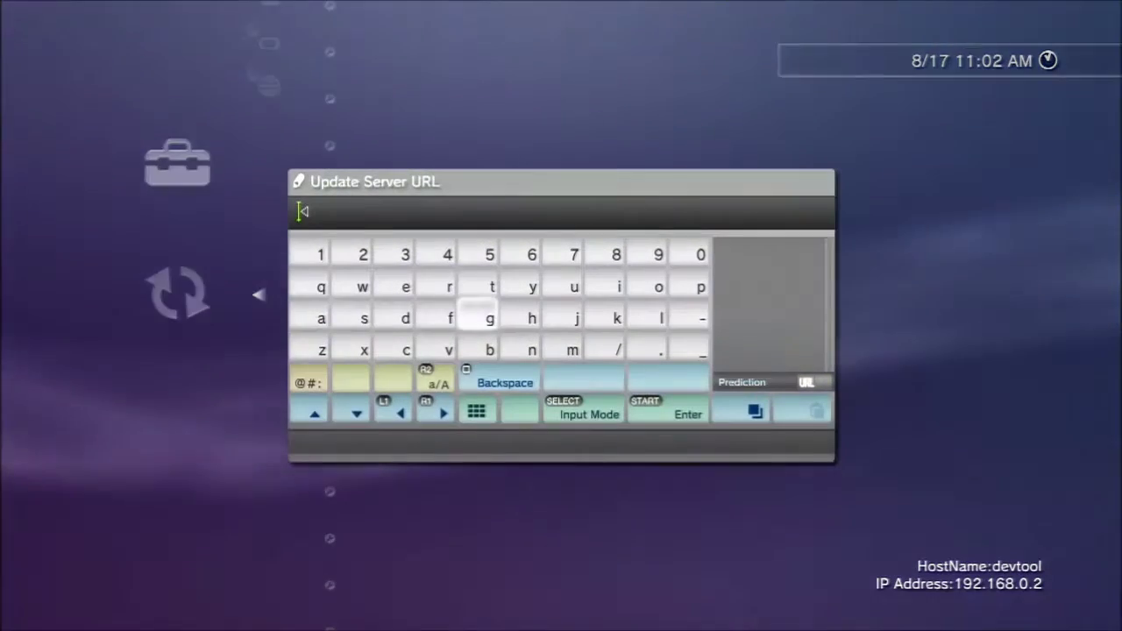
key(Escape)
- Examine the debug entries from Video Upload Debug to MediatedServices: Notifications
key(Down)
key(Down)
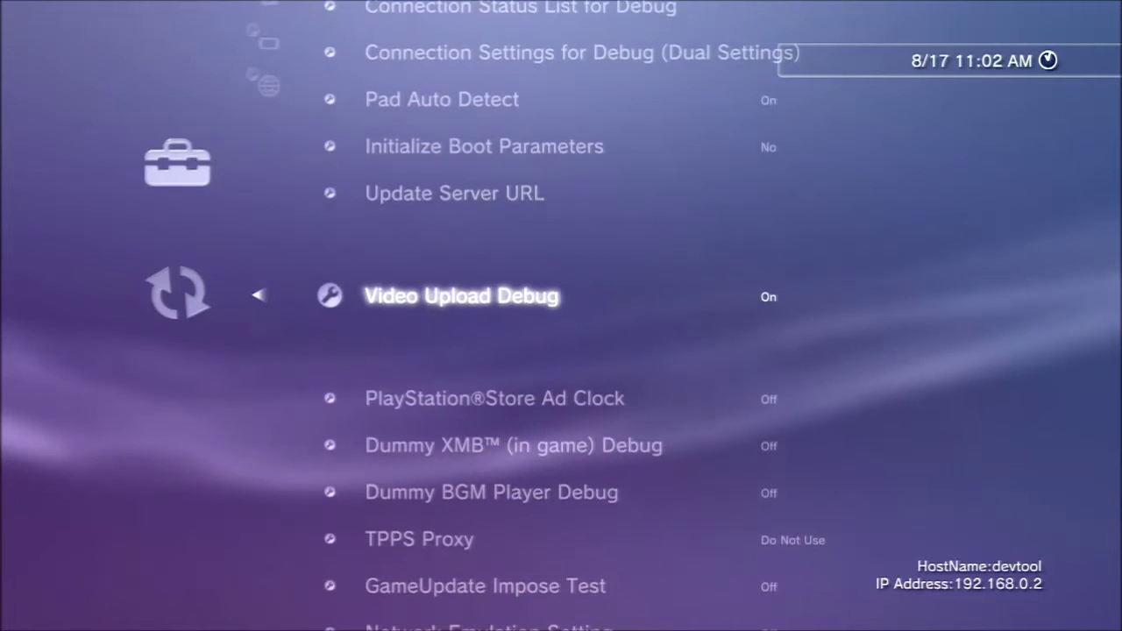
key(Down)
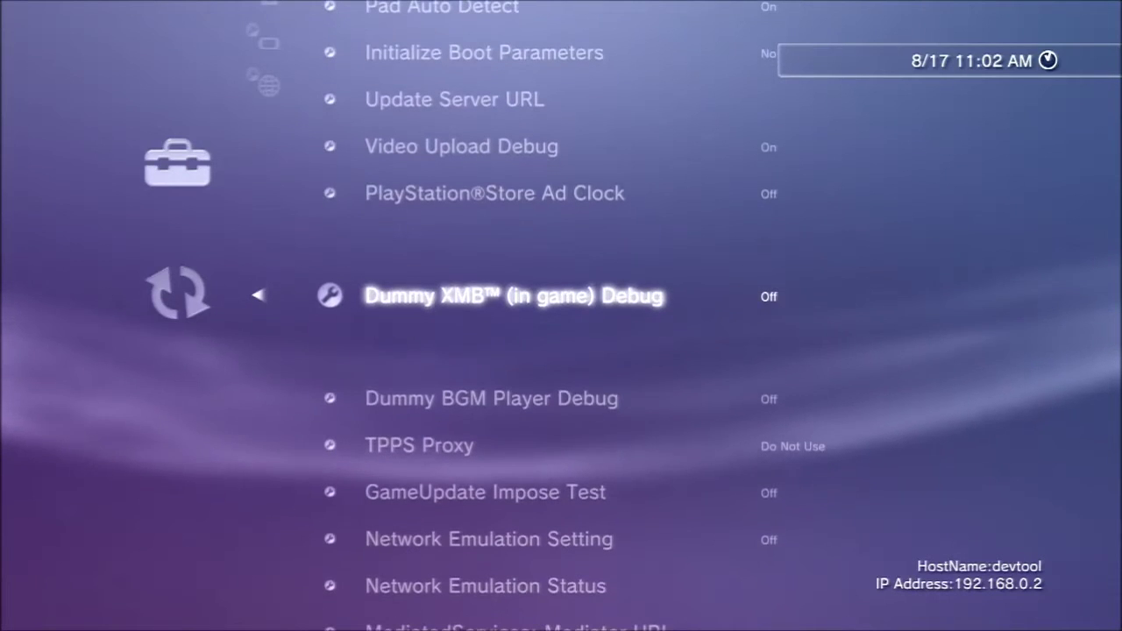
key(Down)
key(Down)
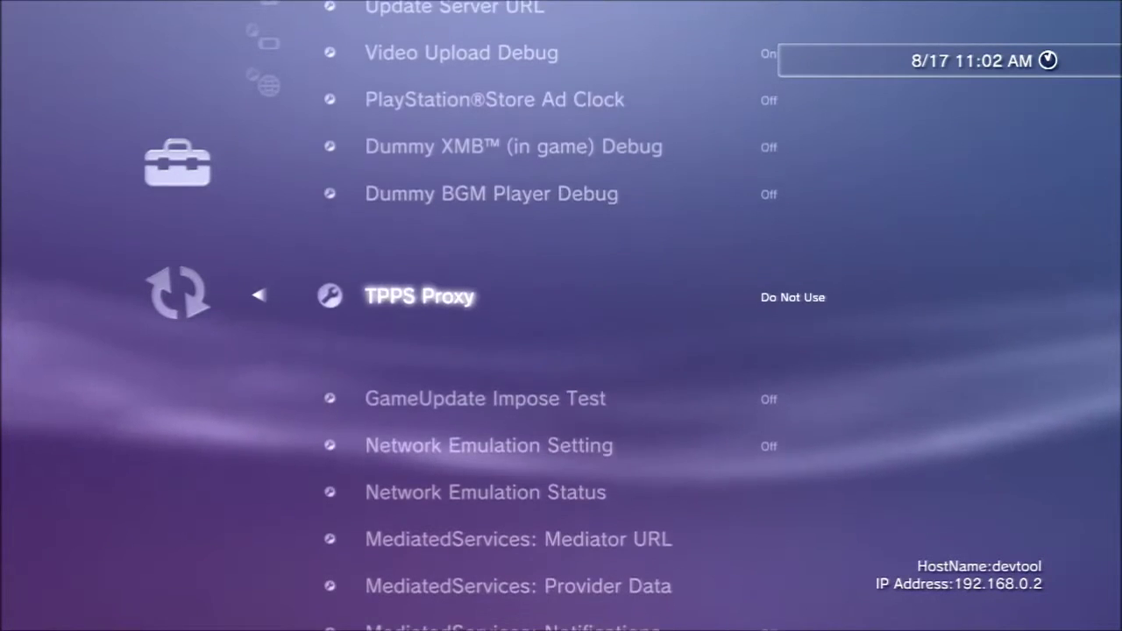
key(Down)
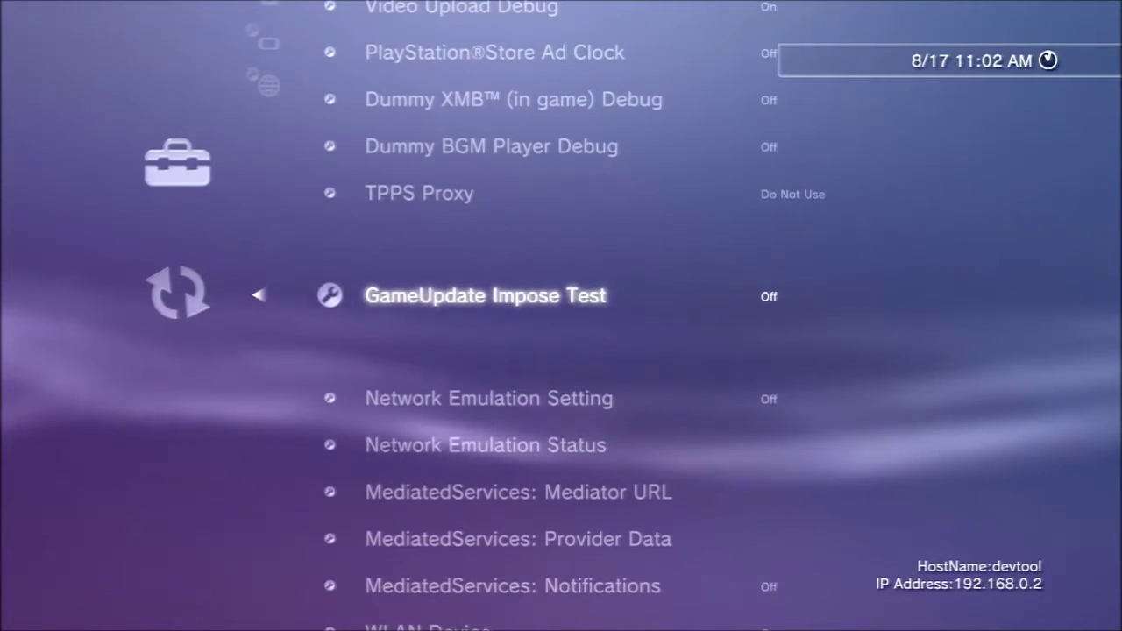
key(Down)
key(Down)
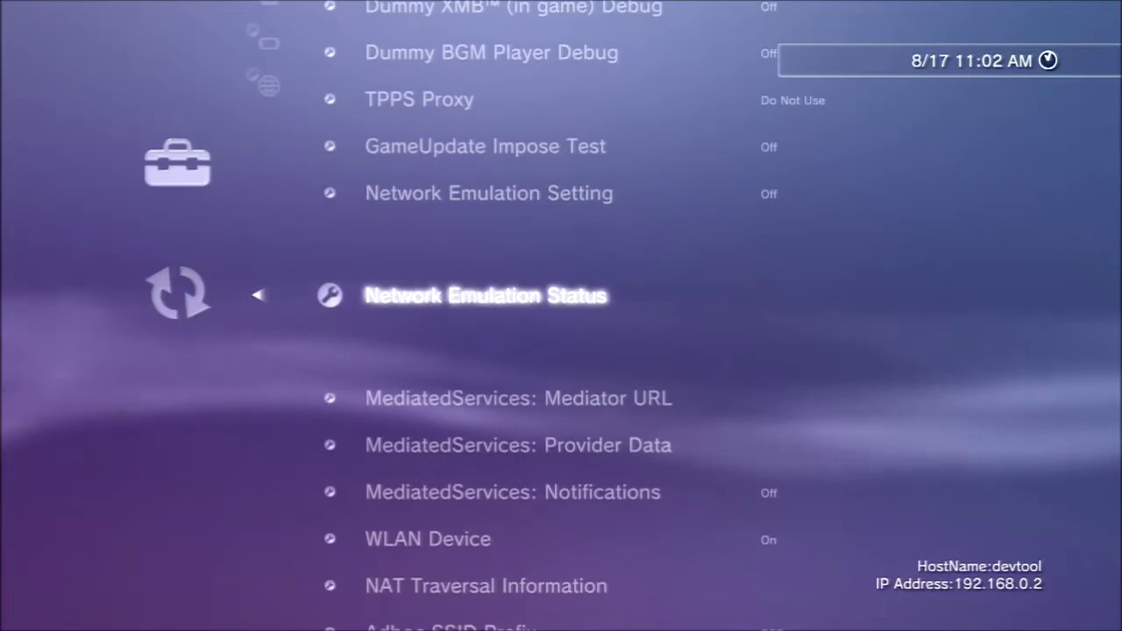
key(Down)
key(Down)
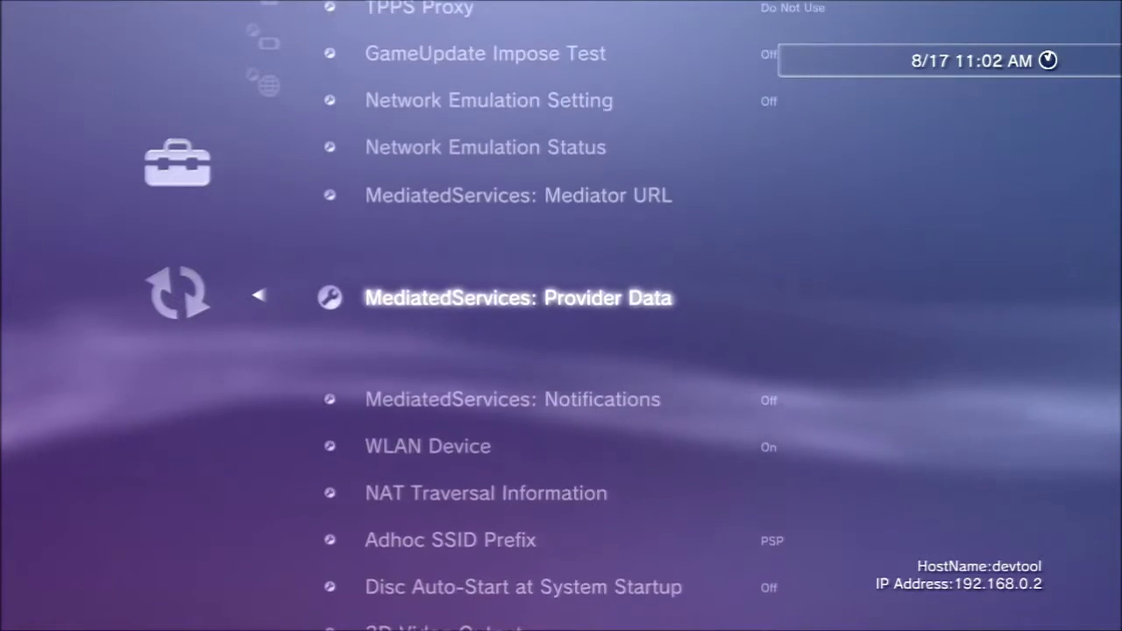
key(Down)
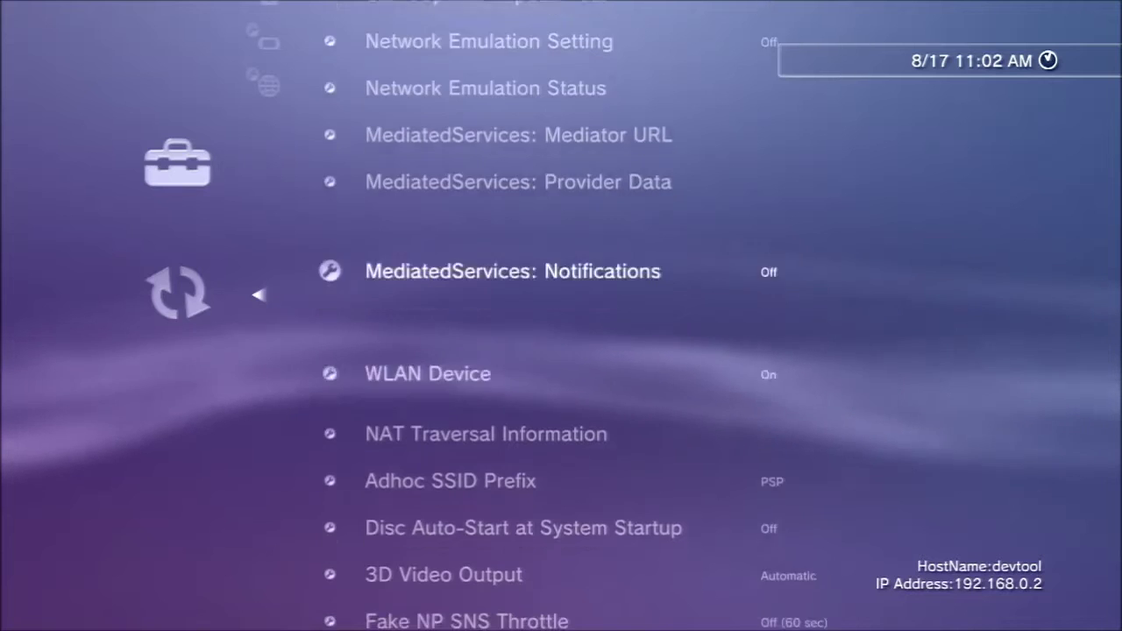
- Examine the debug entries from WLAN Device to Application Type, checking the Application Type options without changing them
key(Down)
key(Down)
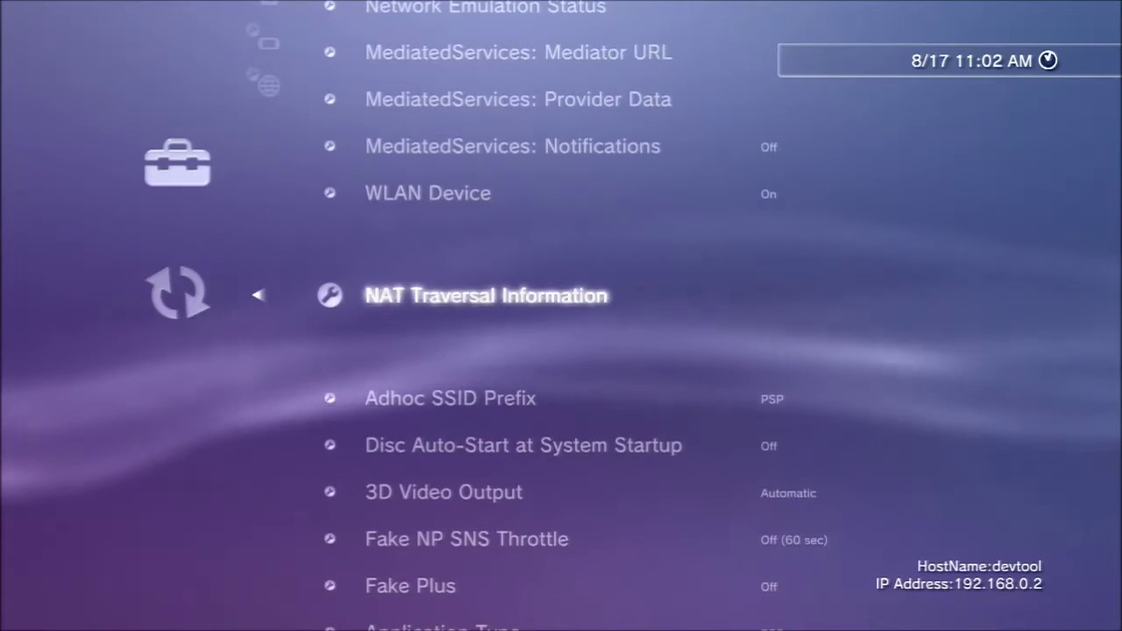
key(Down)
key(Down)
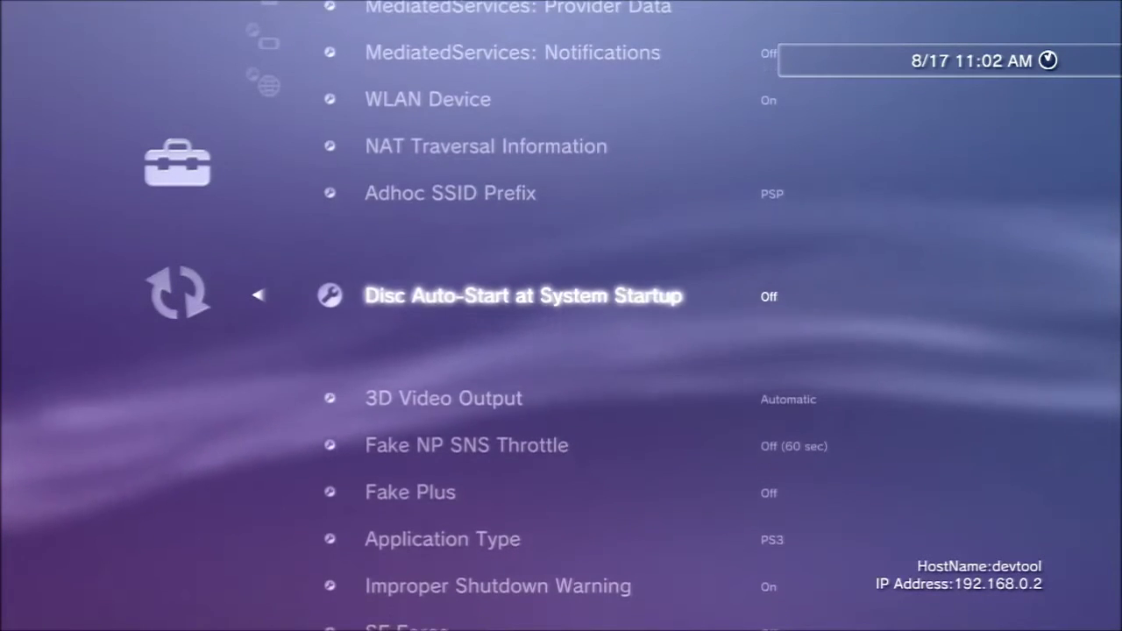
key(Down)
key(Down)
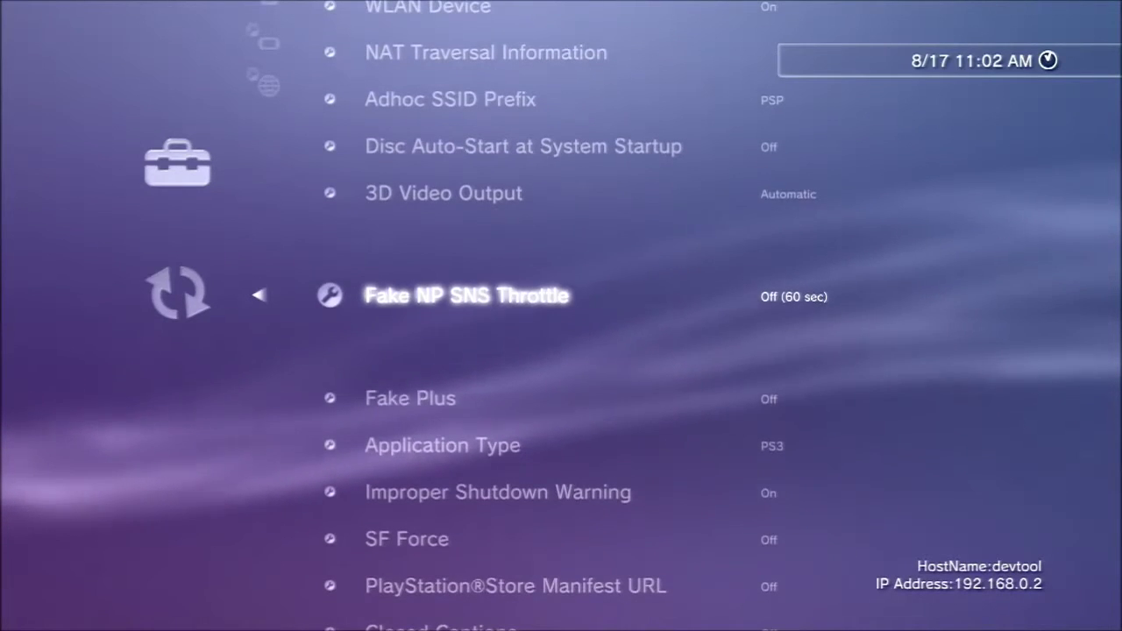
key(Down)
key(Down)
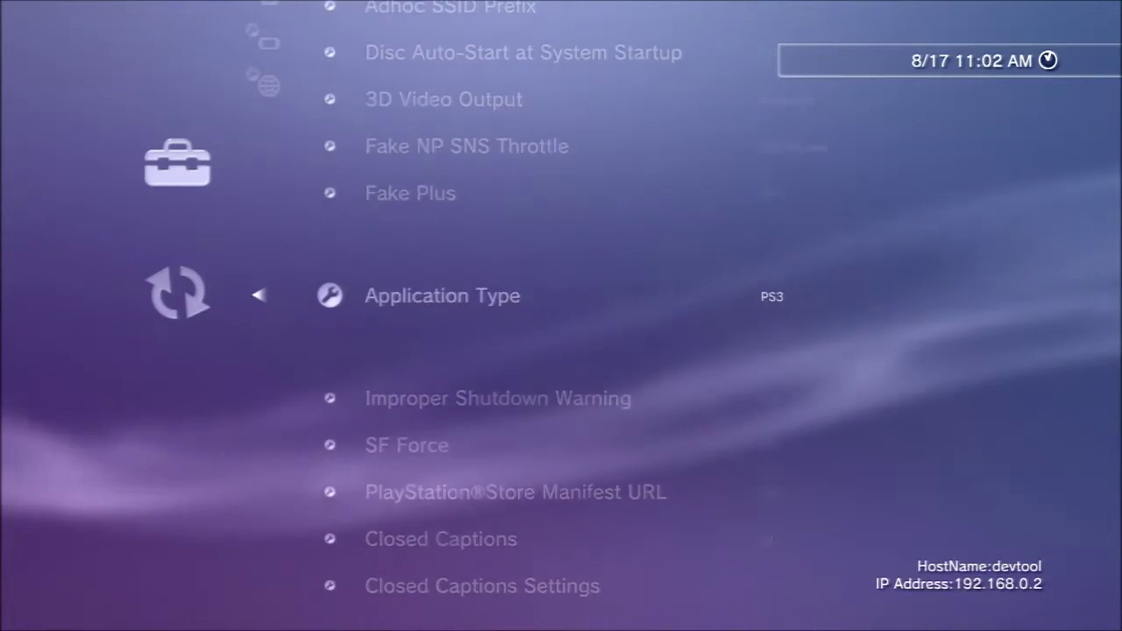
key(Return)
key(Escape)
- Examine the remaining debug entries from Improper Shutdown Warning to Closed Captions Settings, and leave the debug settings
key(Down)
key(Down)
key(Down)
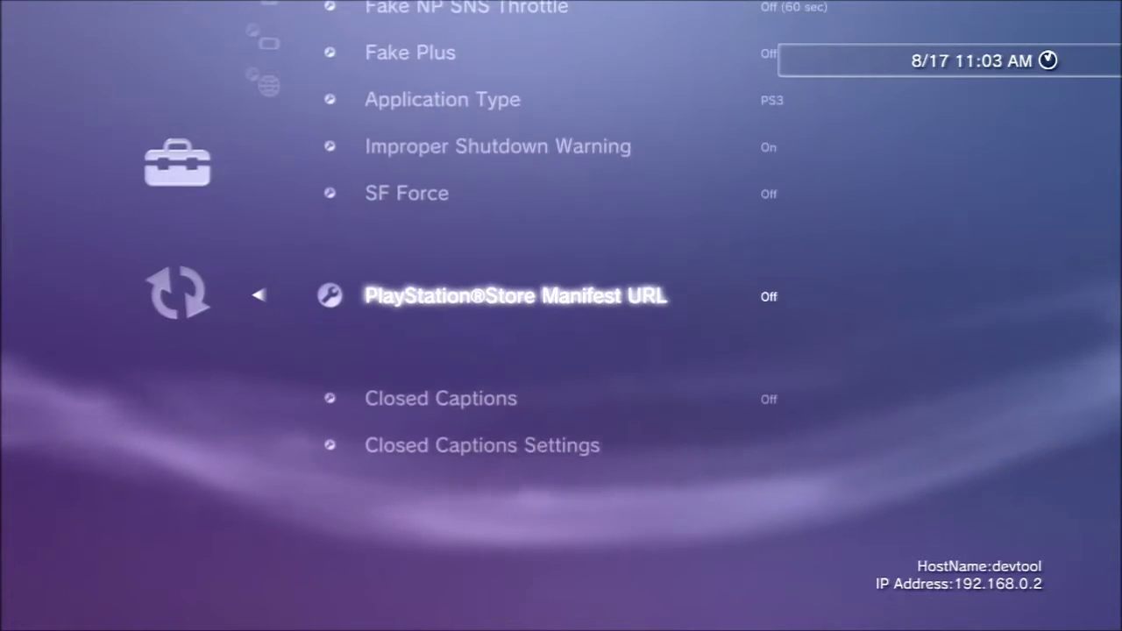
key(Down)
key(Down)
key(Escape)
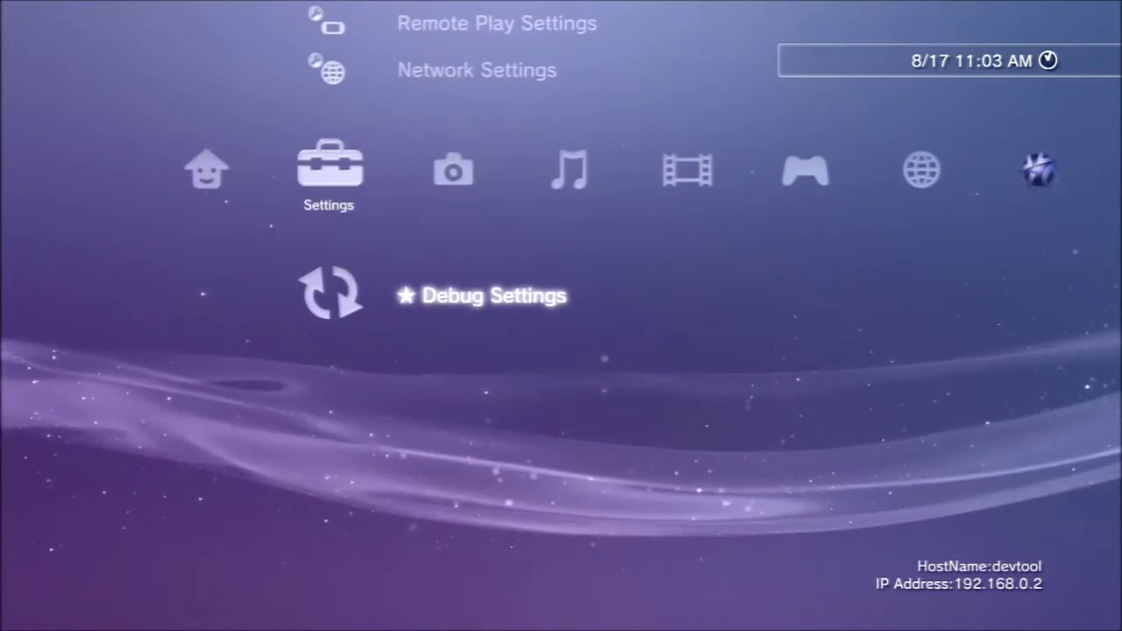
- Go to the Game category and look through its entries
key(Right)
key(Right)
key(Right)
key(Right)
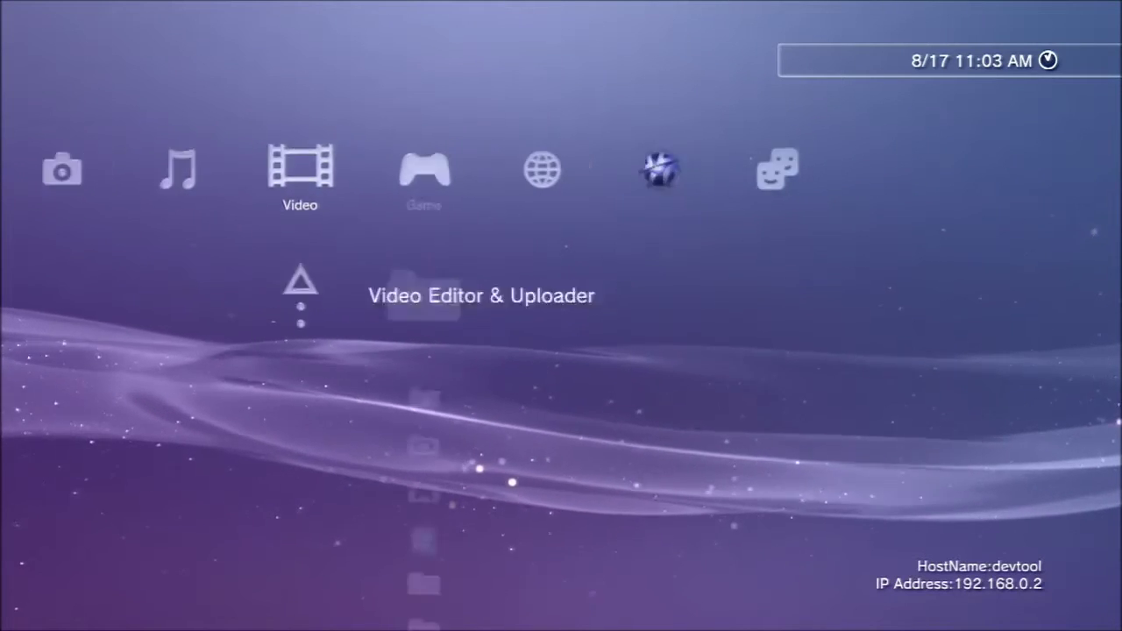
key(Down)
key(Down)
key(Down)
key(Down)
key(Down)
key(Down)
key(Down)
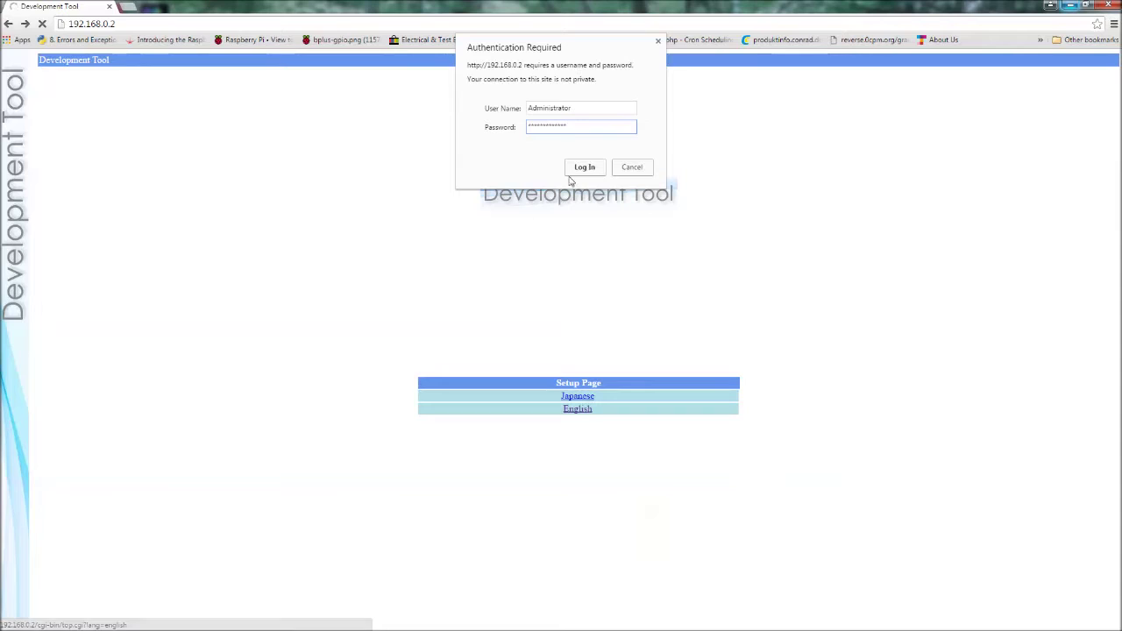
- In the Chrome browser, log in to the English Development Tool setup page as Administrator and decline to save the password
click(583, 167)
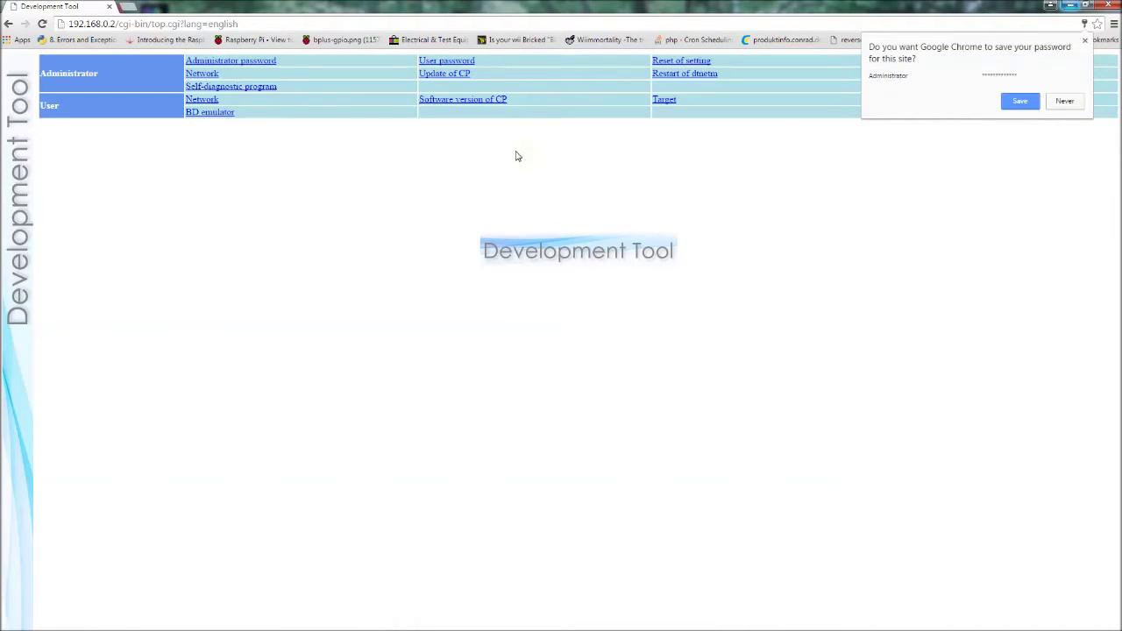
click(1064, 100)
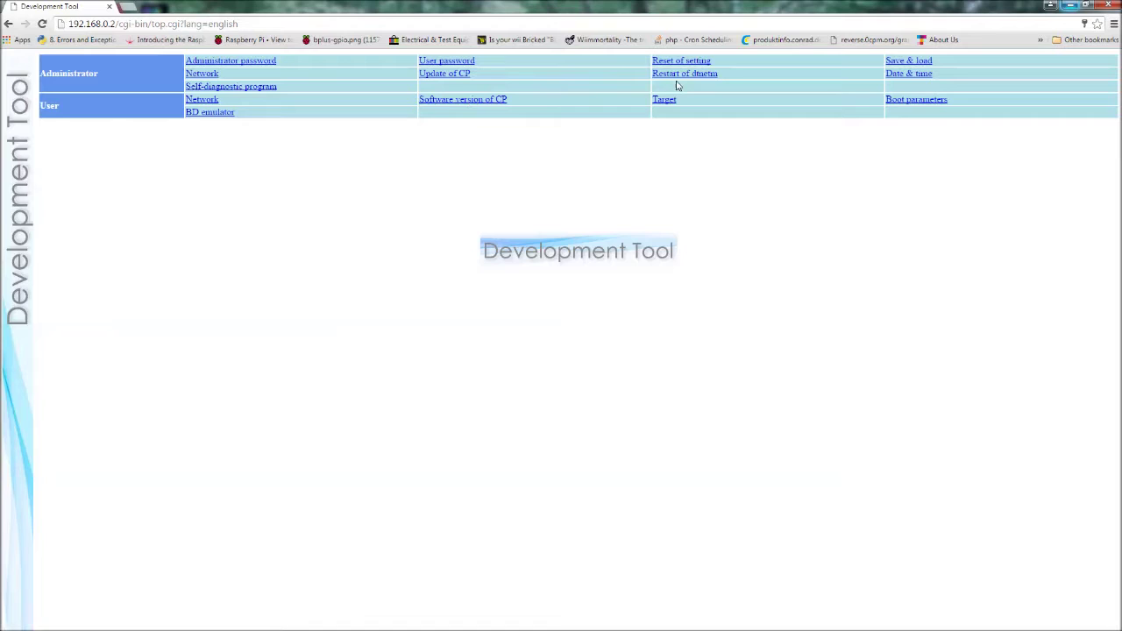
- Review the Boot parameters page and the User section's Network page of the Development Tool
click(917, 100)
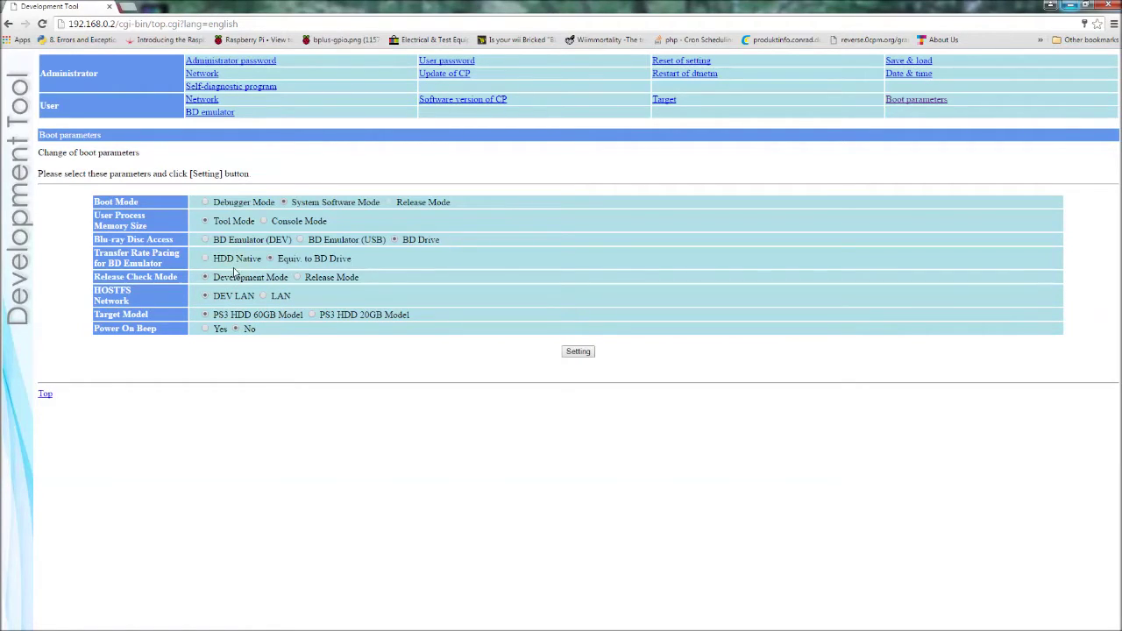
click(204, 103)
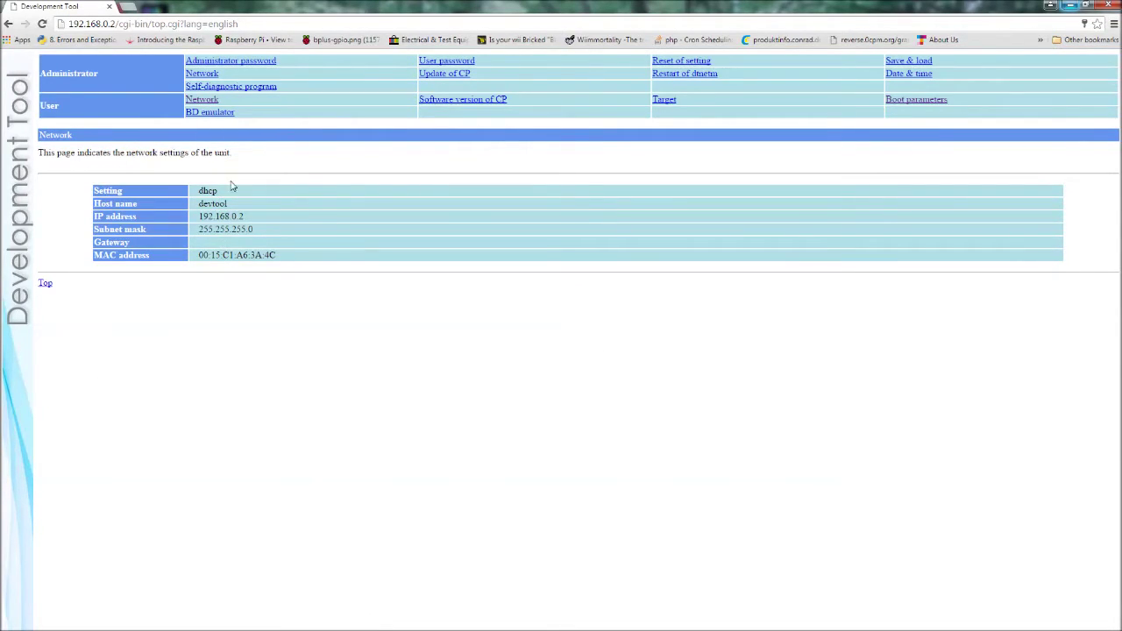
- Try to run the self-diagnostic program with all target and CP checks selected, and return to its page
click(218, 89)
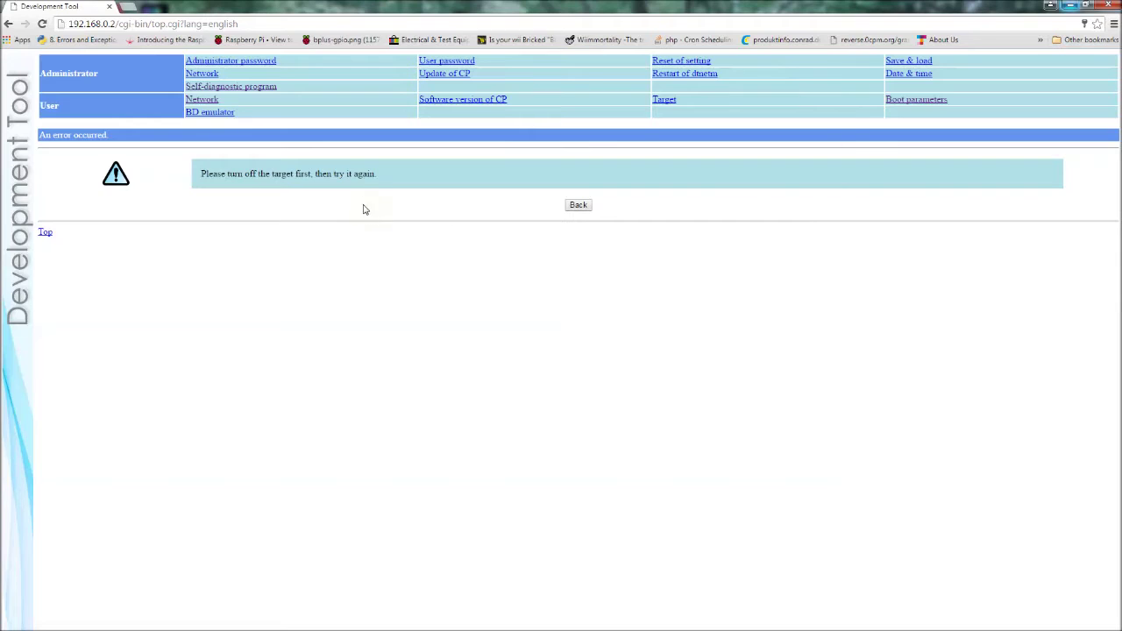
click(579, 205)
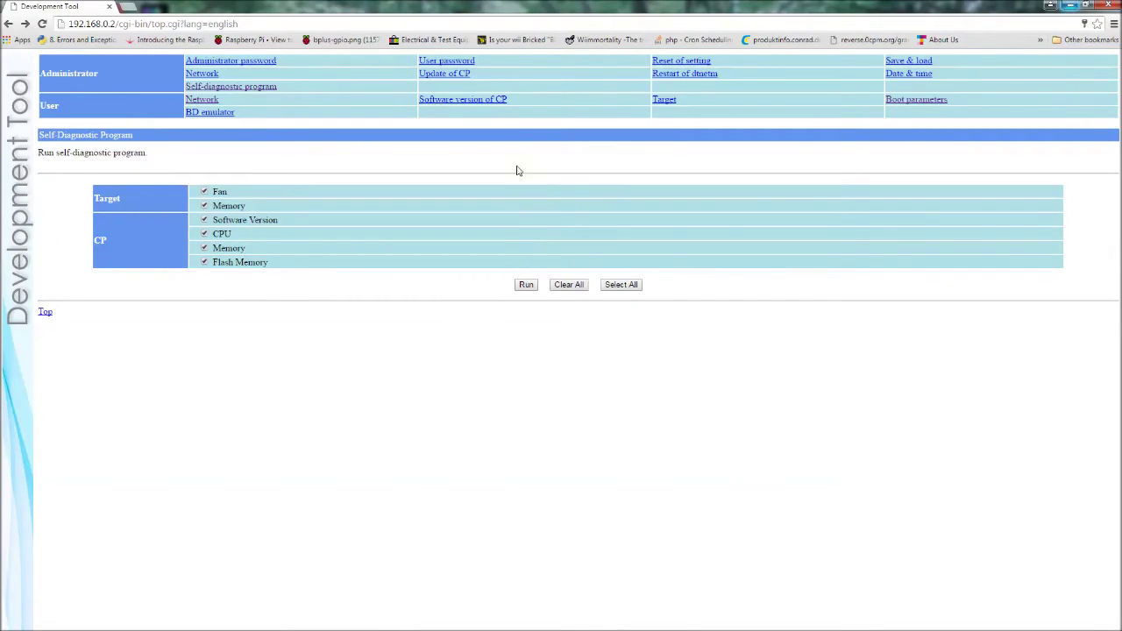
- Review the Software version of CP, Target and BD emulator pages
click(487, 102)
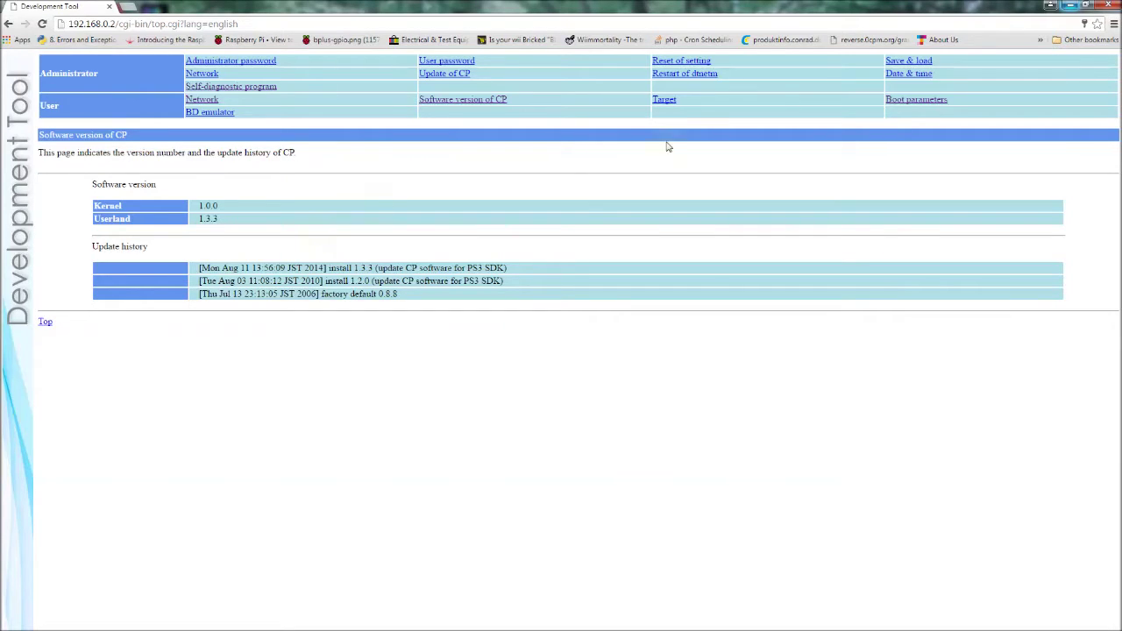
click(671, 100)
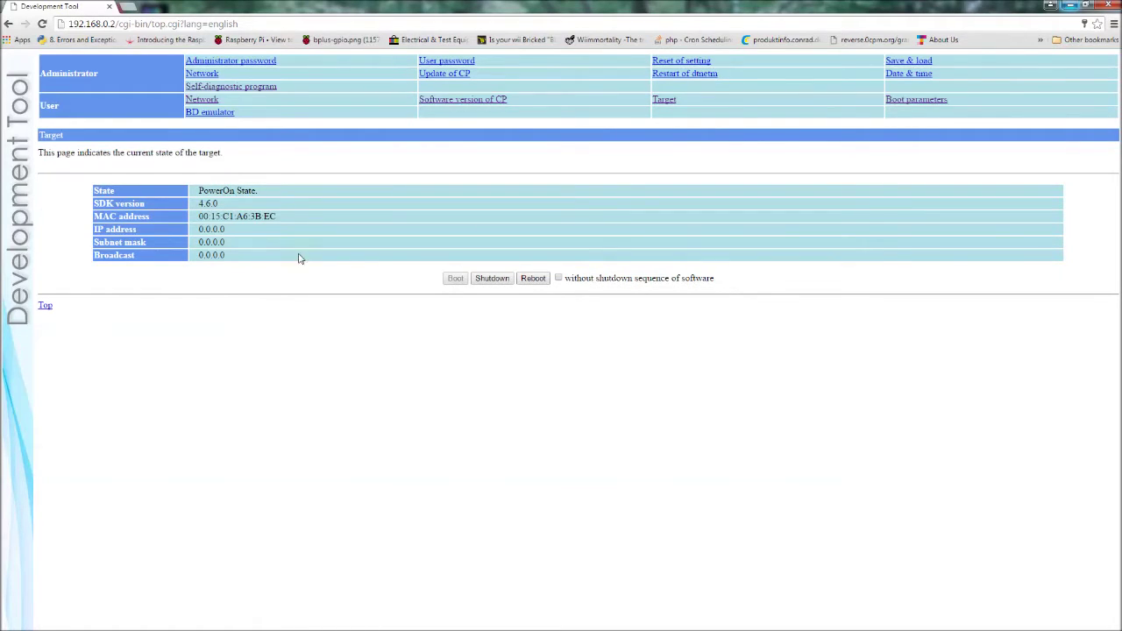
click(225, 114)
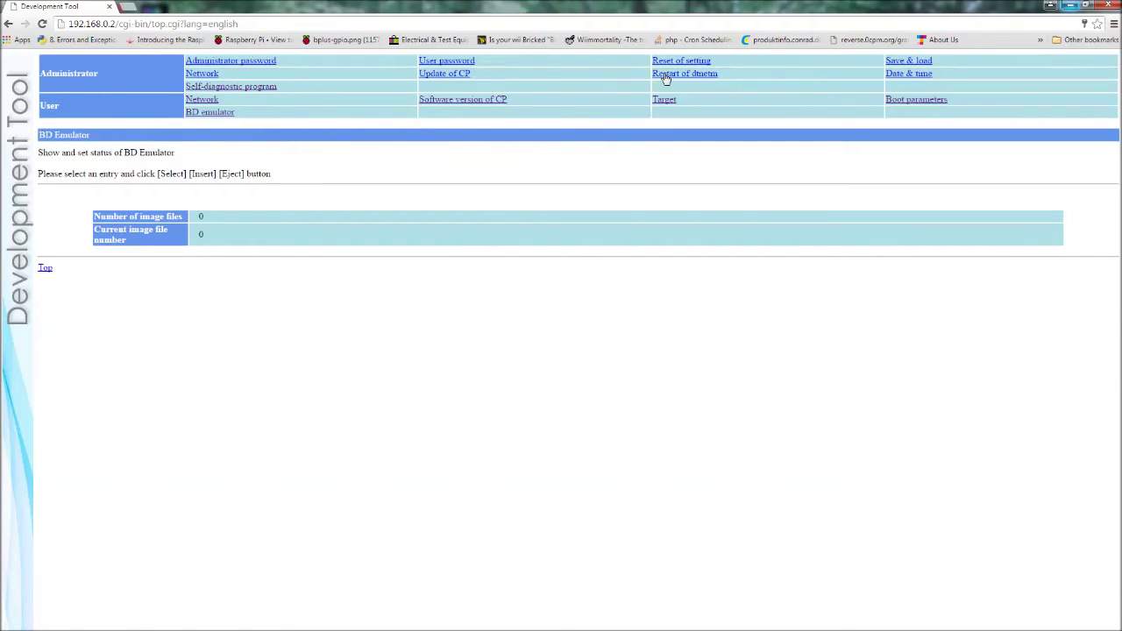
- Review the Date & time page and its list of available time zones
click(907, 77)
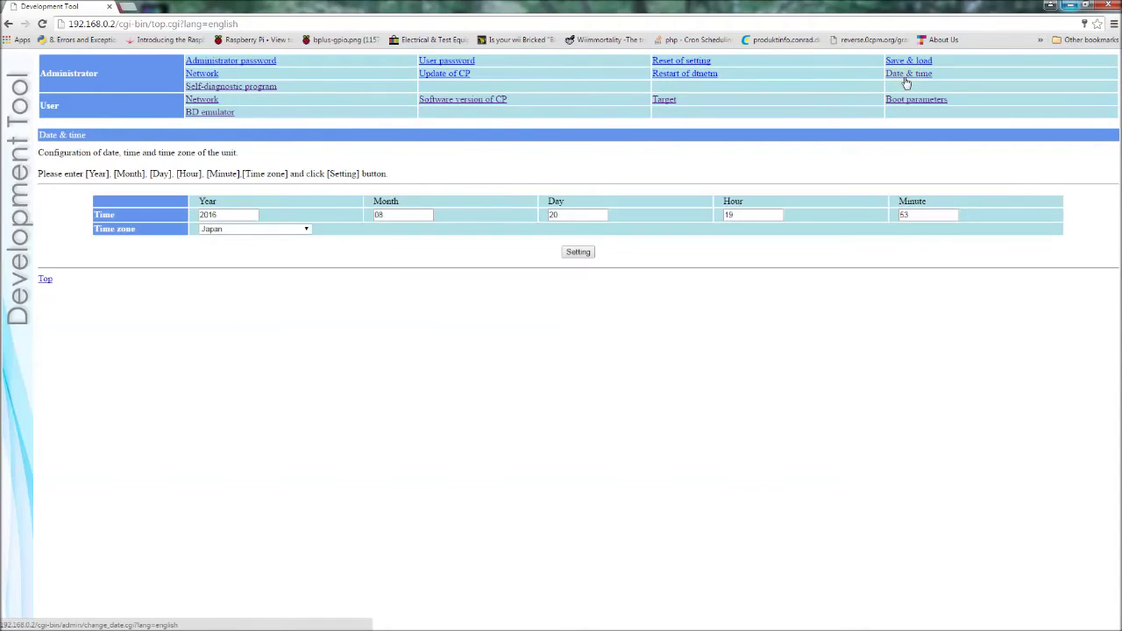
click(241, 230)
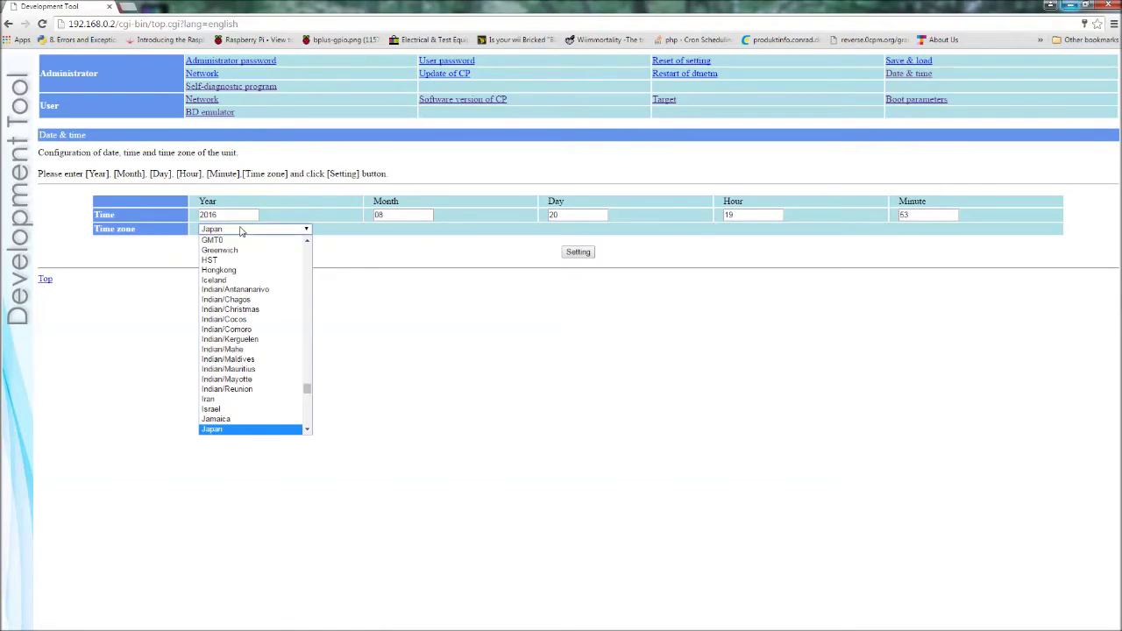
click(241, 230)
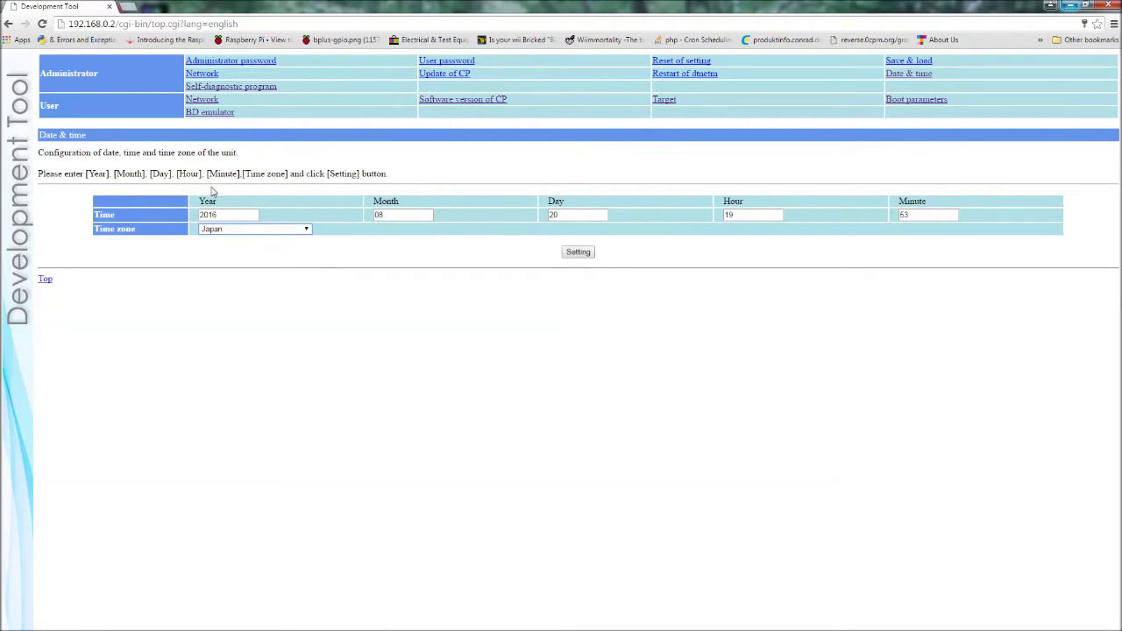
- Review the Save & load page and the link options for the ps3tool.conf setting file
click(921, 62)
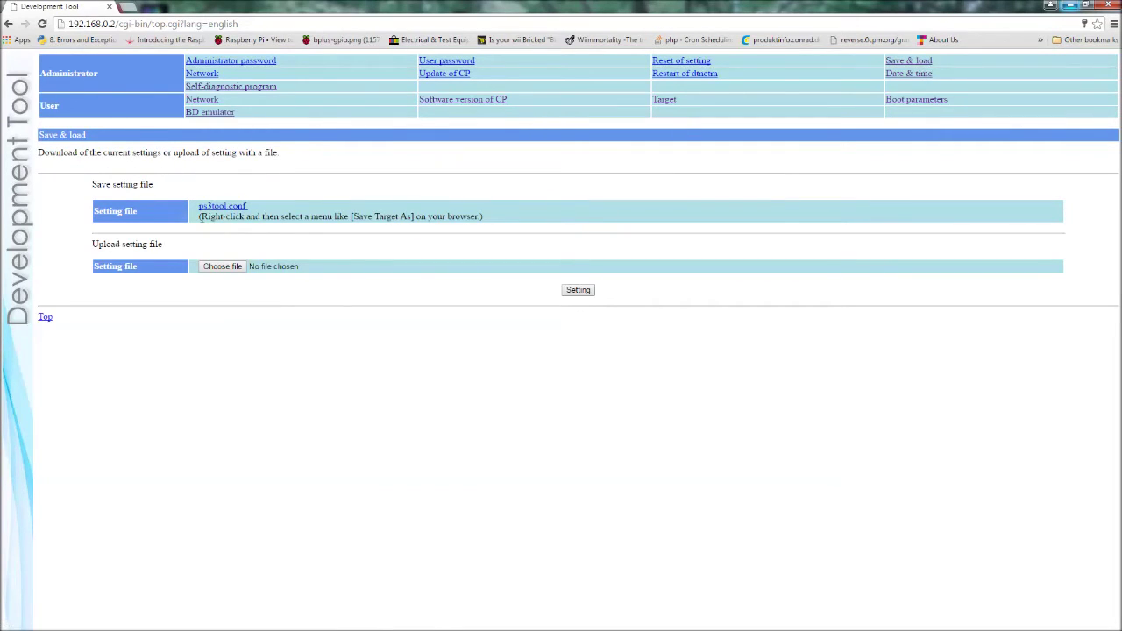
right_click(215, 209)
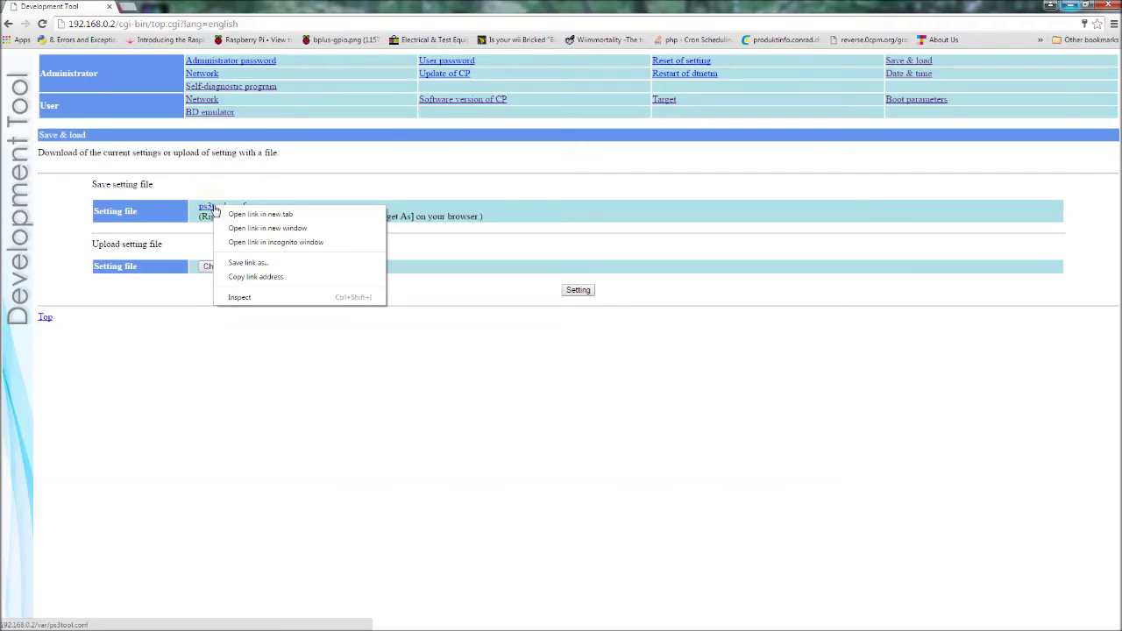
click(458, 239)
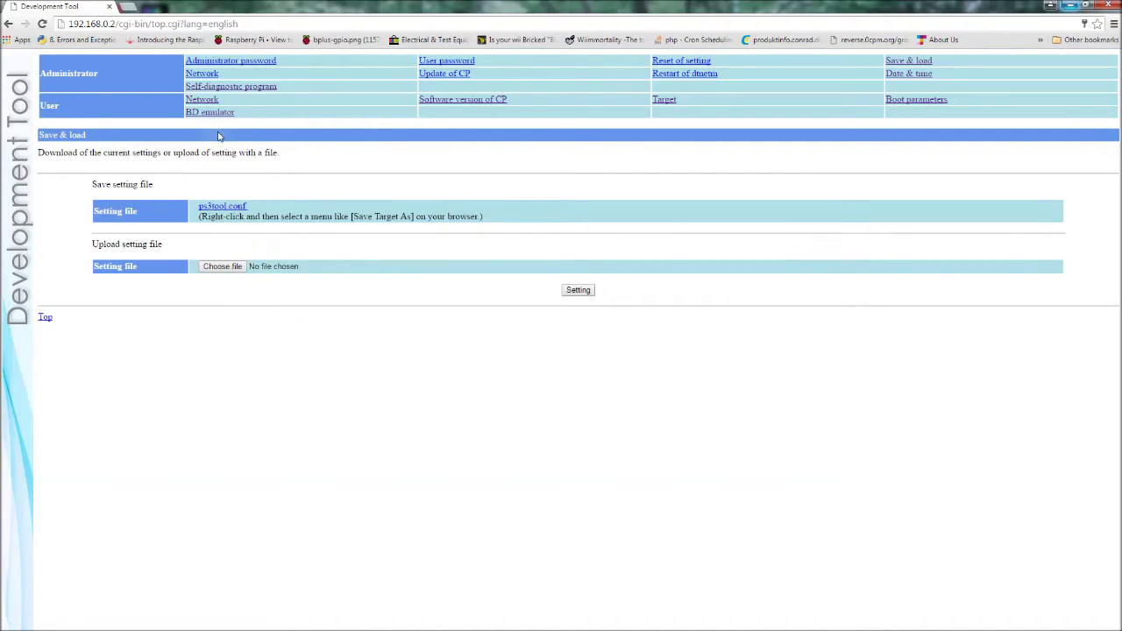
- Review the Administrator section's Network and Update of CP pages, and return to the top page
click(211, 79)
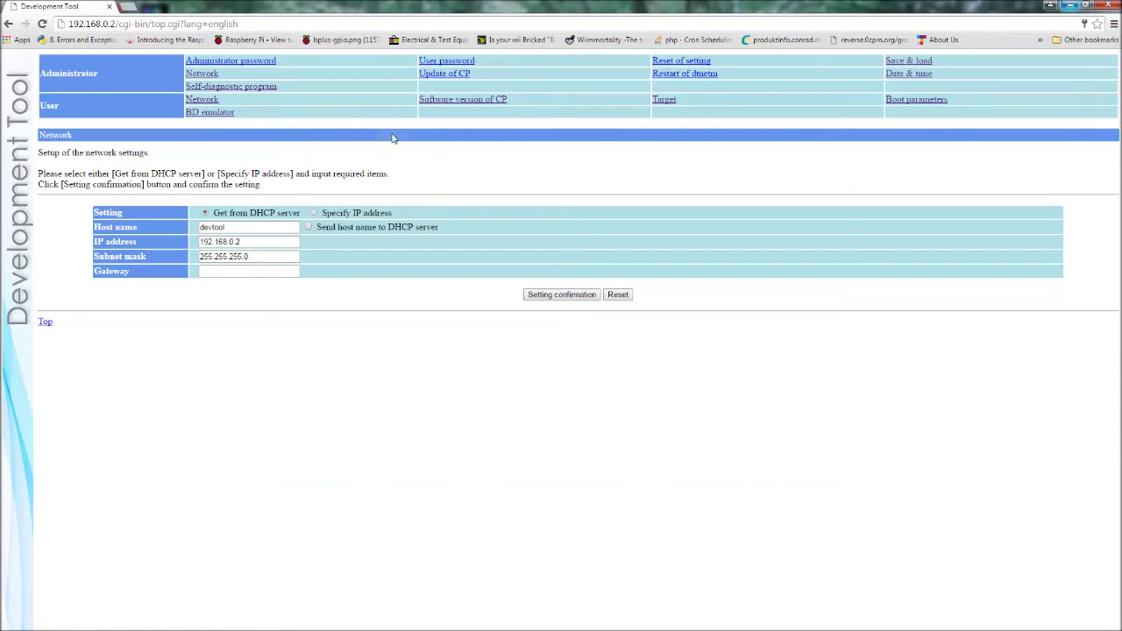
click(446, 75)
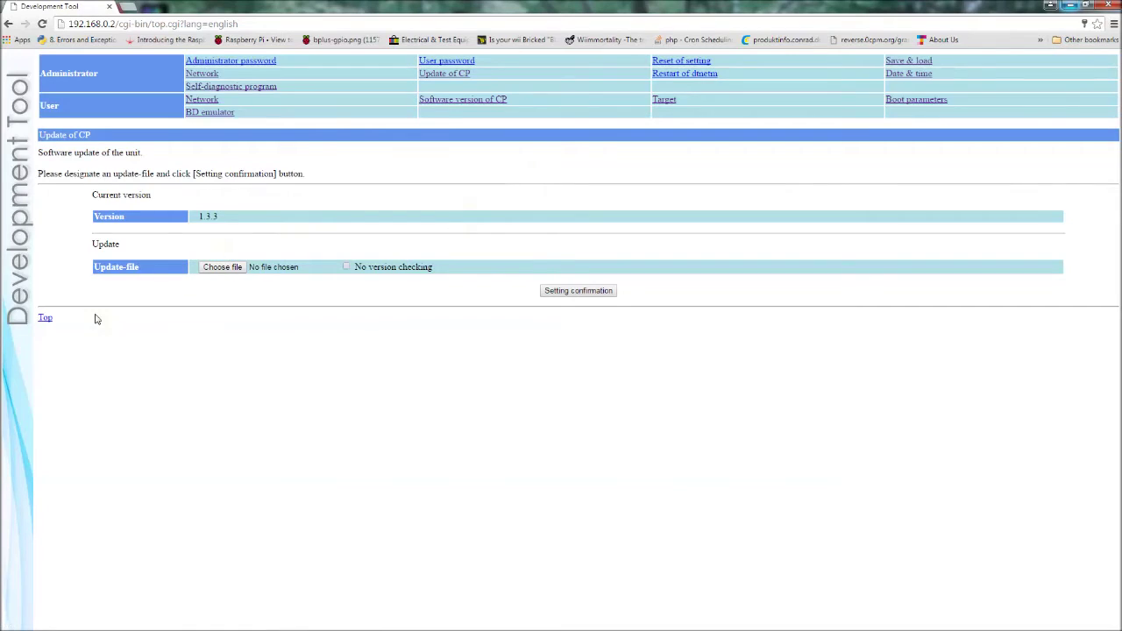
click(45, 320)
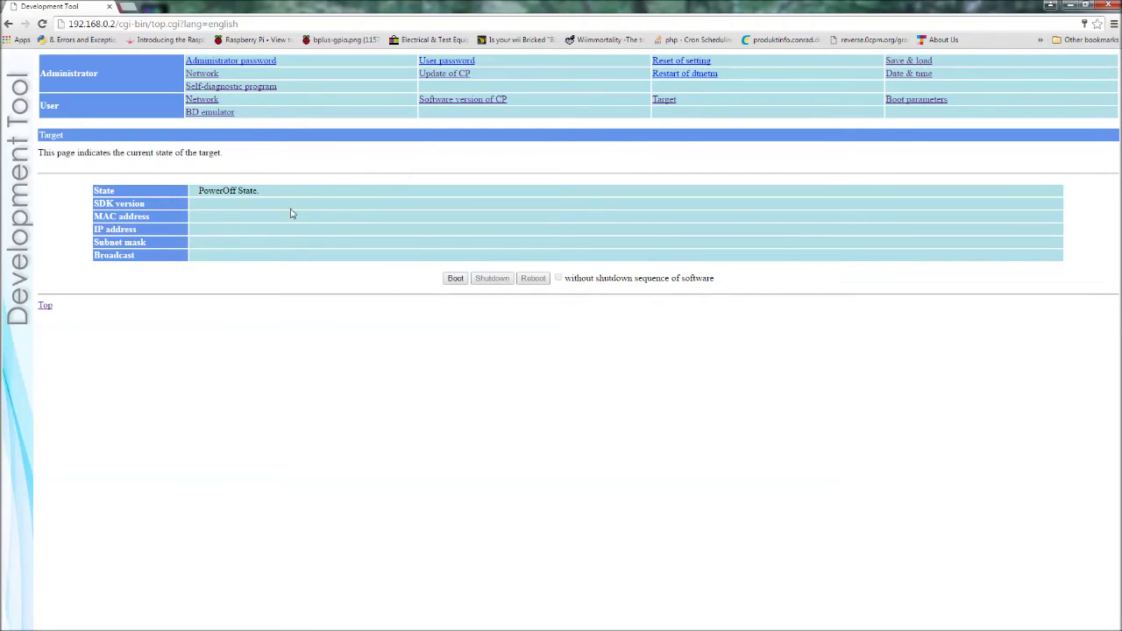
- Run the self-diagnostic program on the target's fan and memory and the CP's components, and reload the setup page
click(261, 88)
click(524, 285)
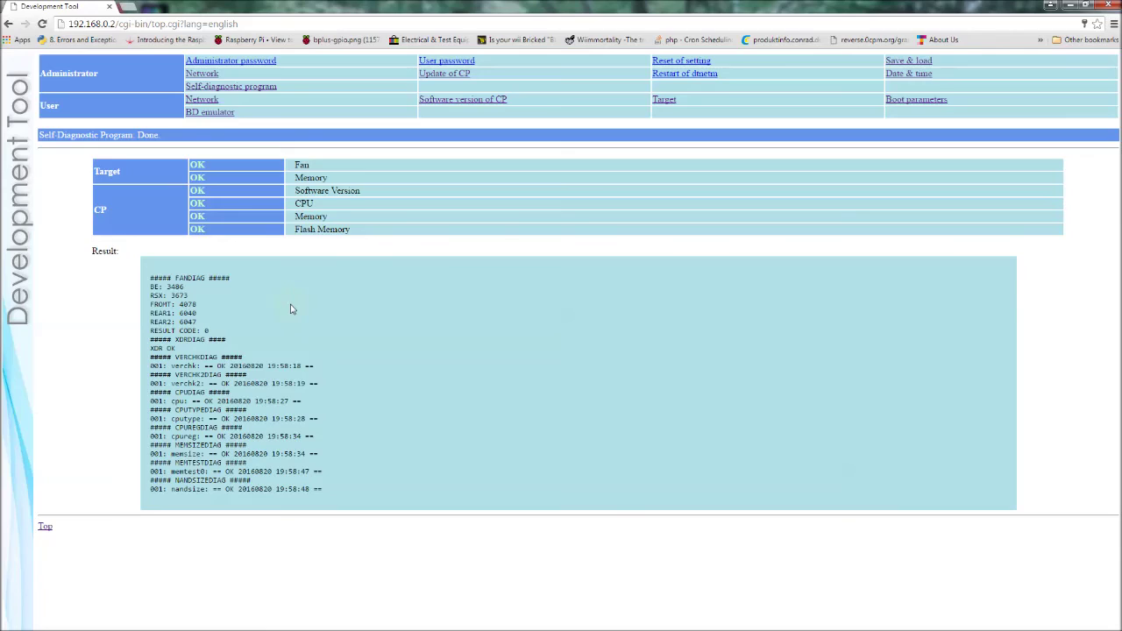
key(F5)
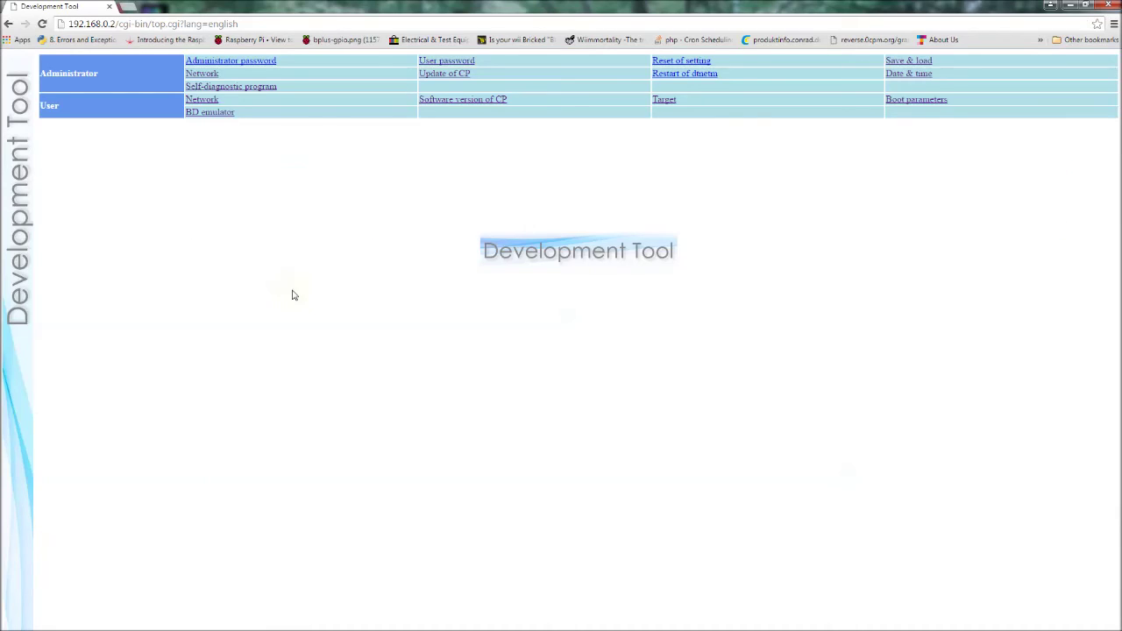
- Switch to the Windows Network Connections window and check the Local Area Connection's status and network connection details
key(alt+Tab)
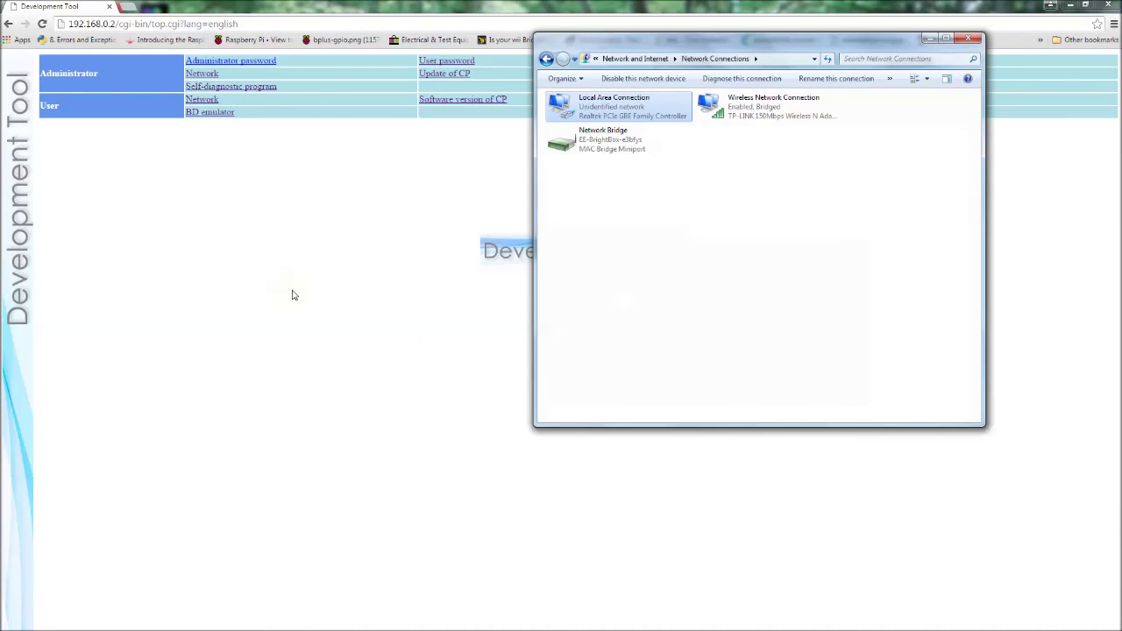
right_click(619, 111)
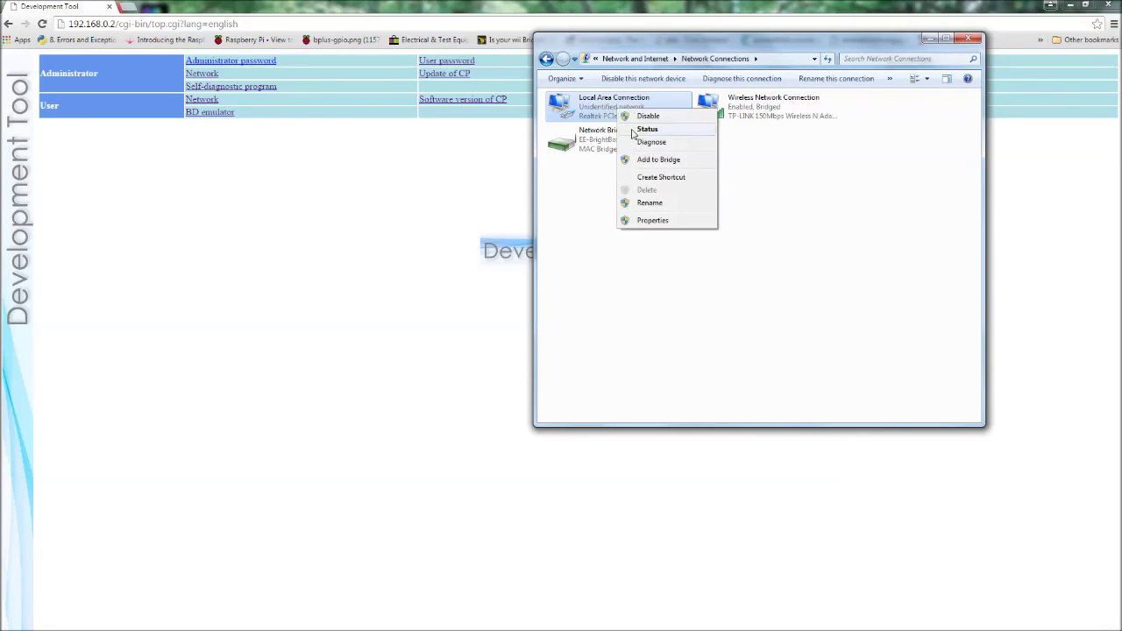
click(632, 131)
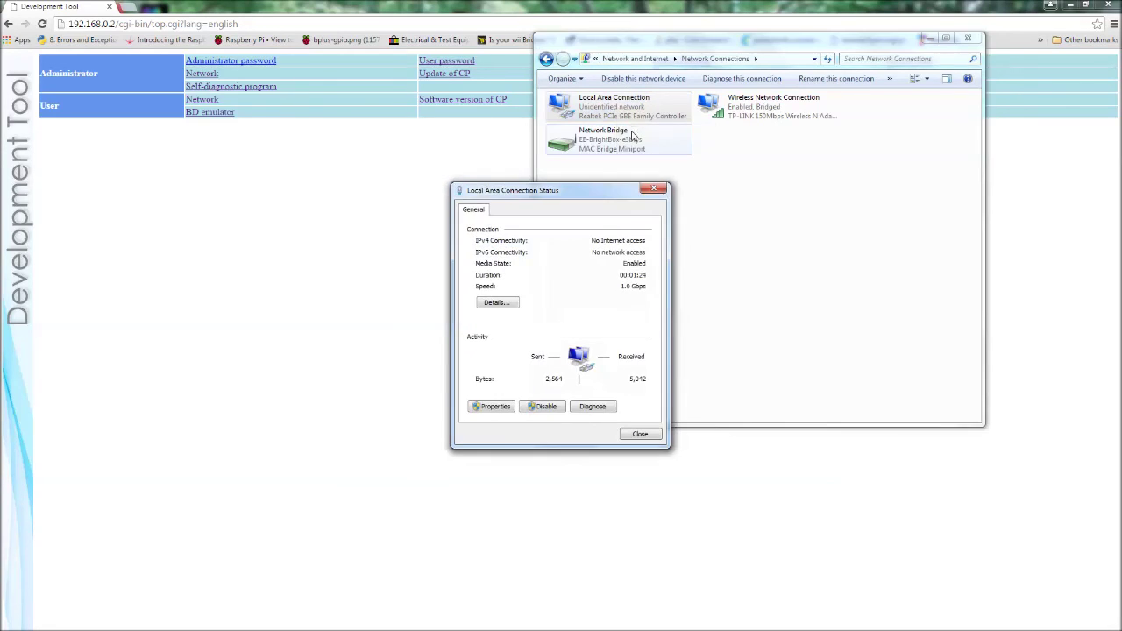
click(510, 309)
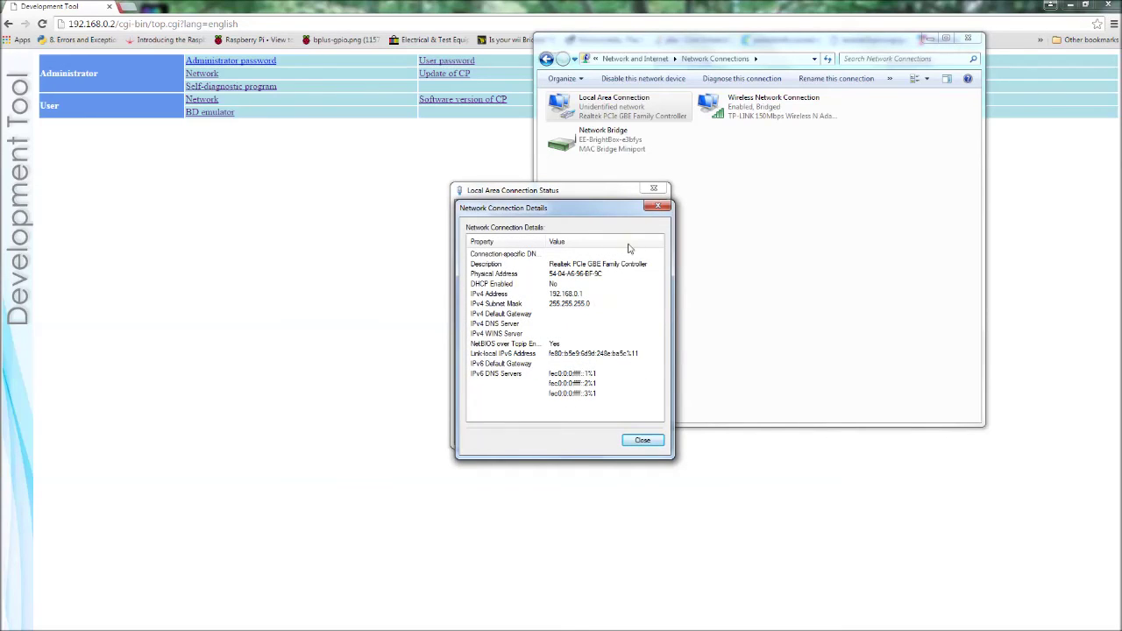
click(658, 206)
click(662, 189)
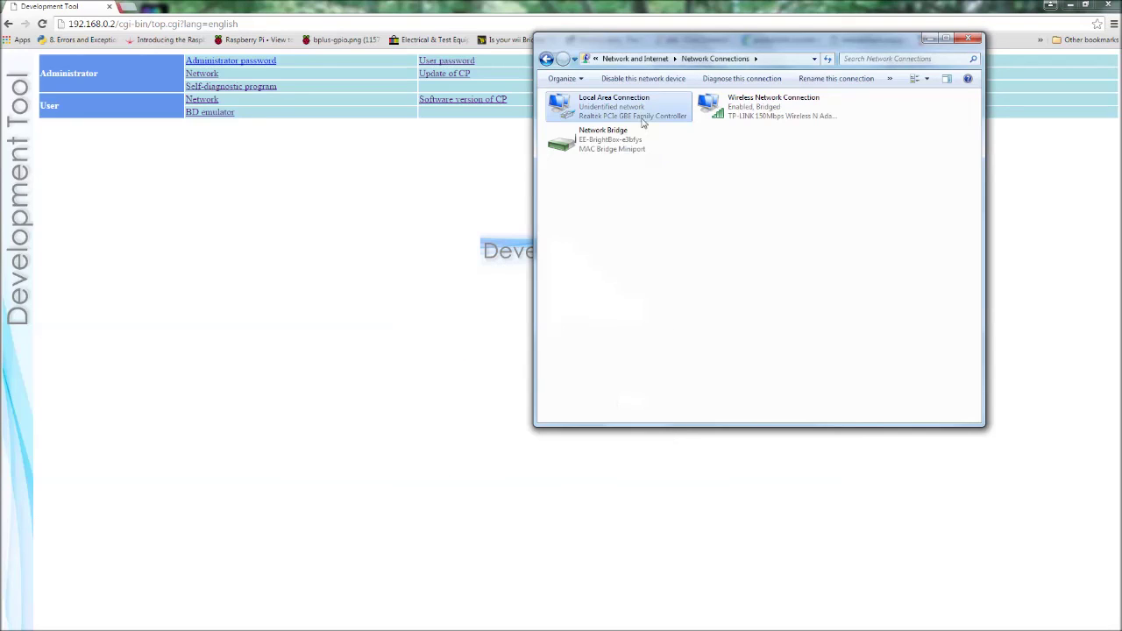
- Look at the Local Area Connection's bridging option, and return to Chrome to view the User section's Network page
right_click(641, 109)
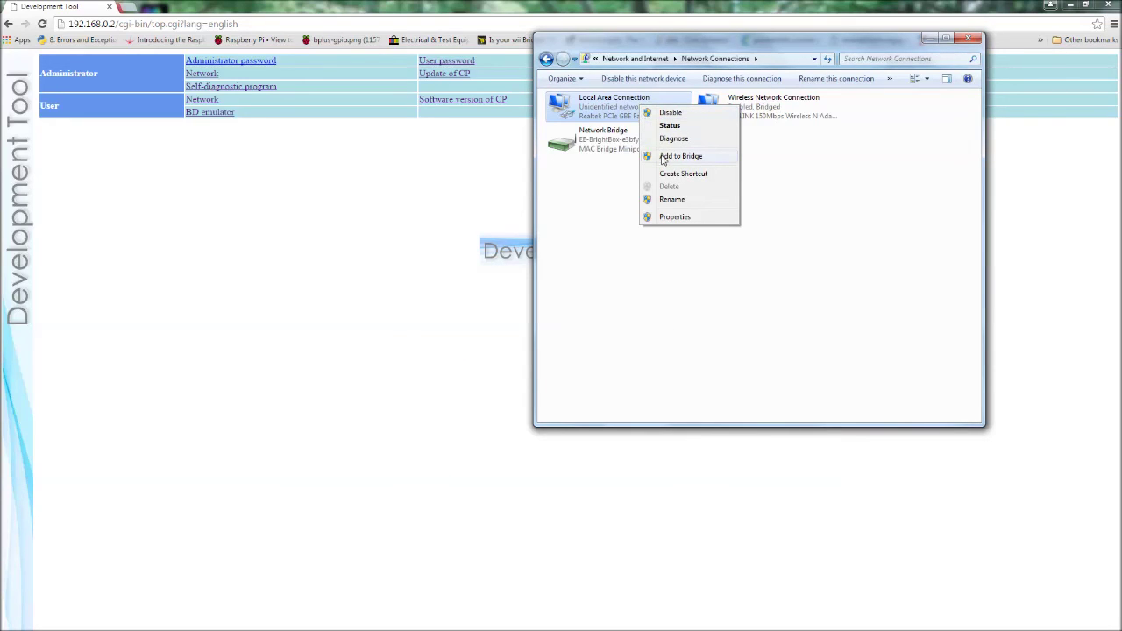
click(609, 191)
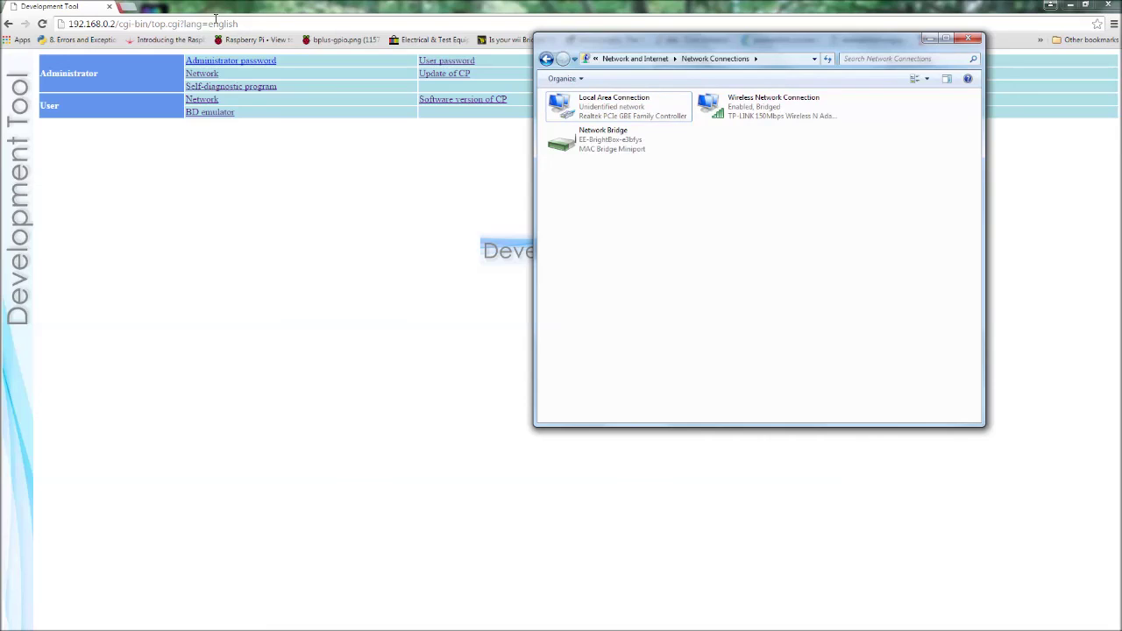
click(213, 104)
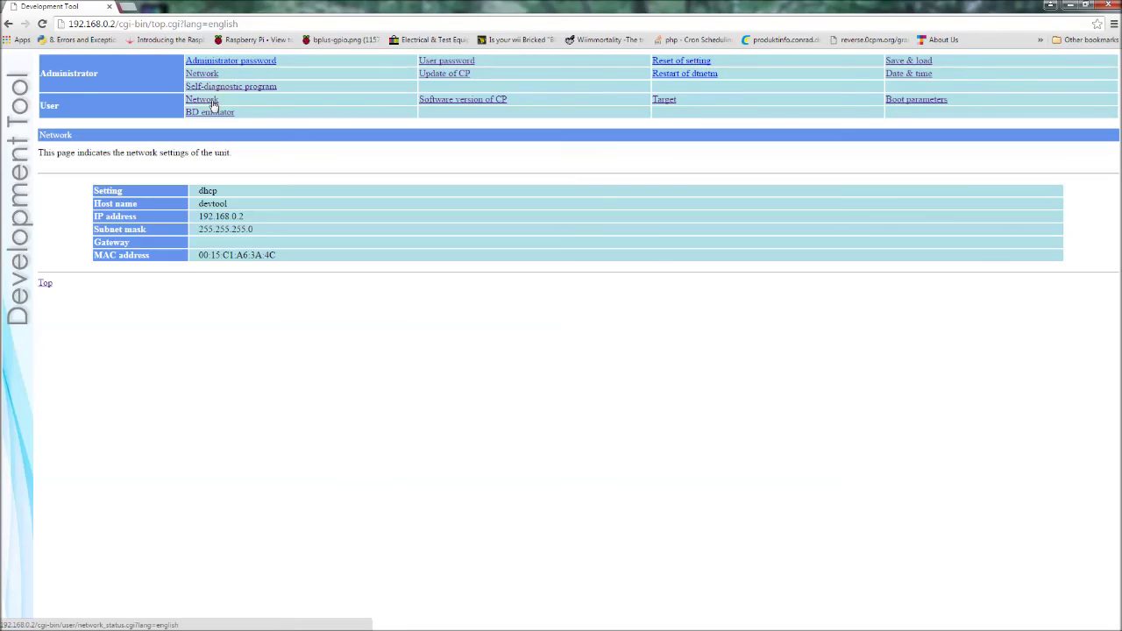